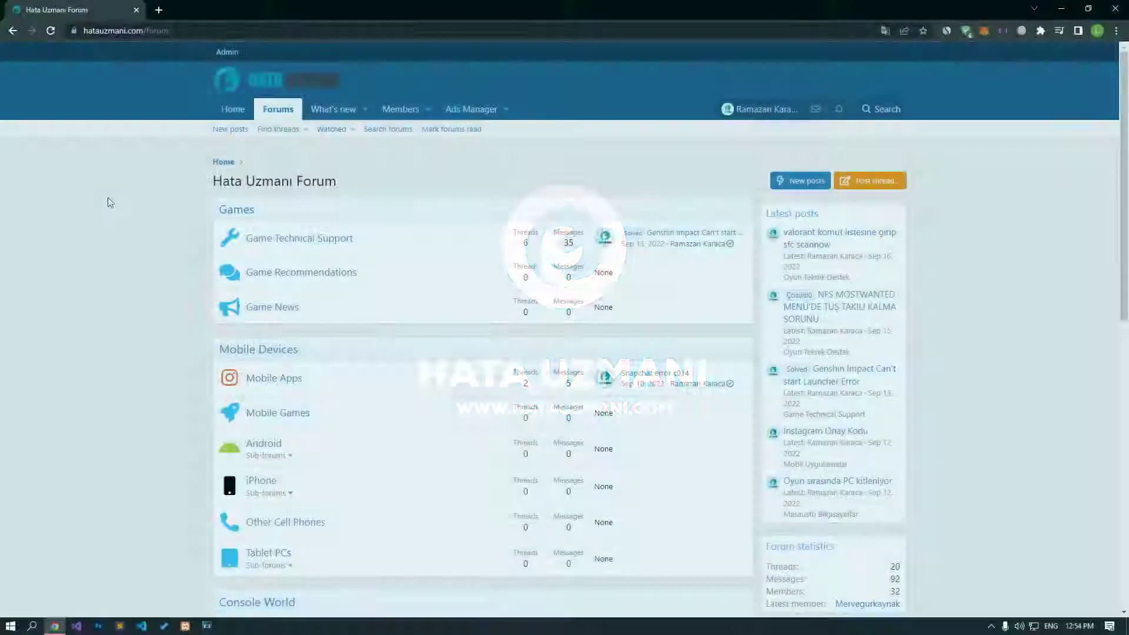
# Scroll through the Hata Uzmanı forum index, then choose Post thread to start a new thread.
pyautogui.scroll(-10, 108, 198)
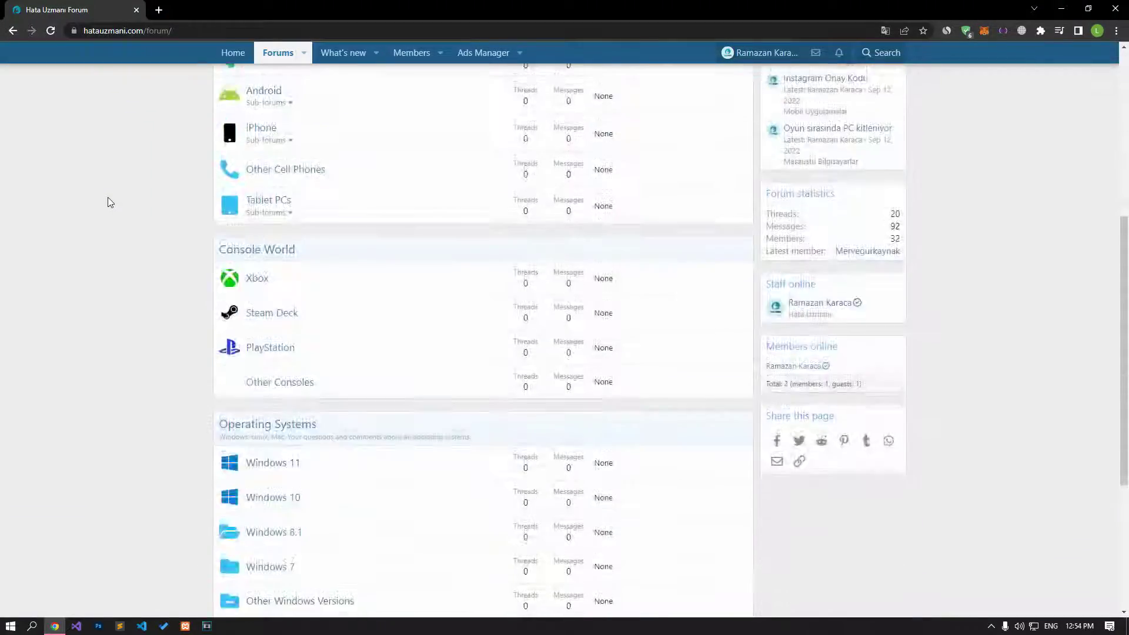
pyautogui.scroll(10, 107, 198)
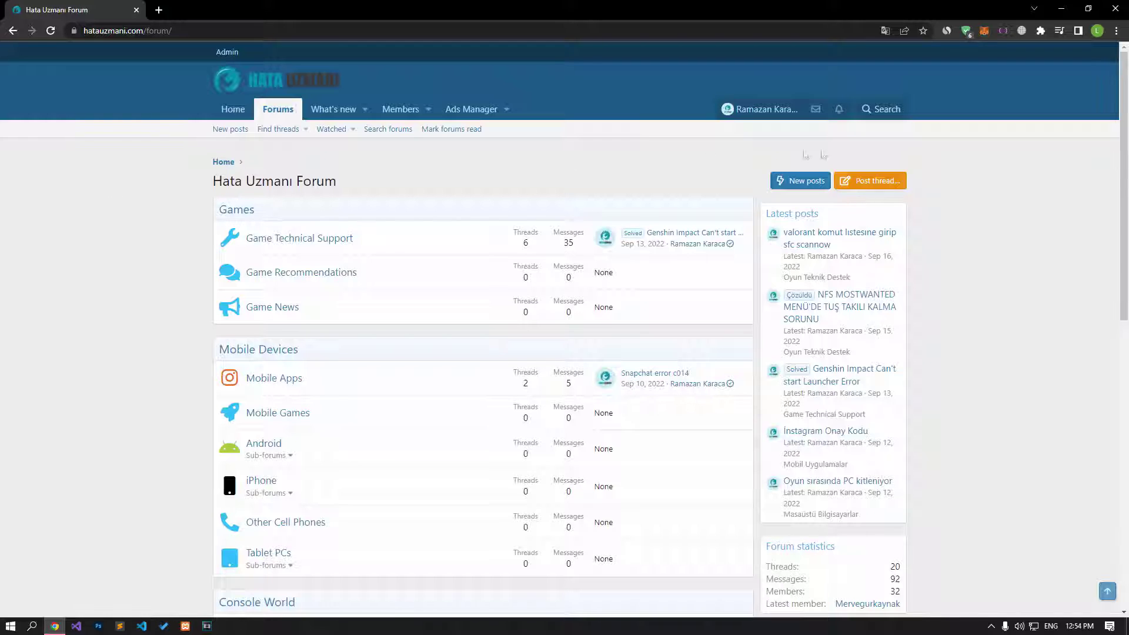
pyautogui.click(897, 182)
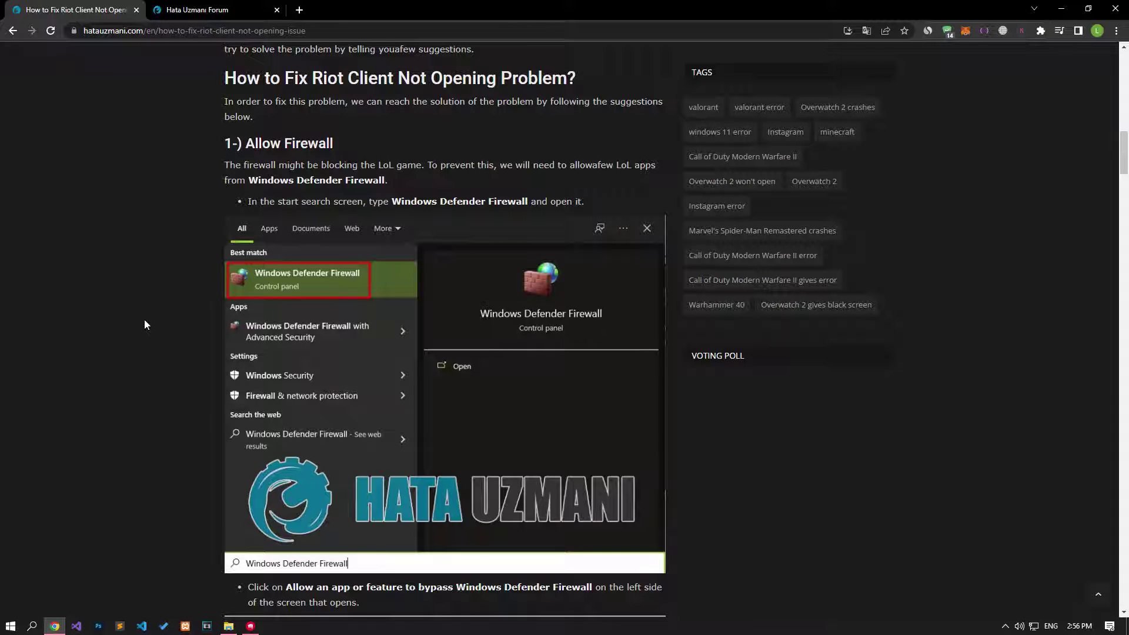
# Open Task Manager from the taskbar, select Riot Client (32 bit) and end it.
pyautogui.rightClick(433, 626)
pyautogui.click(468, 577)
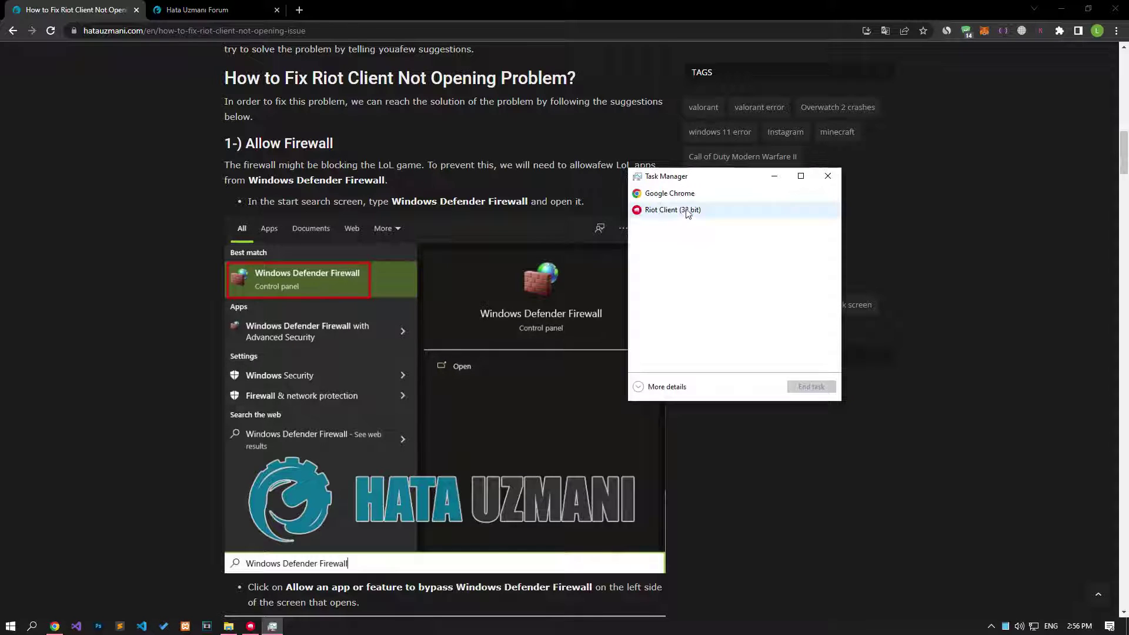
pyautogui.click(687, 212)
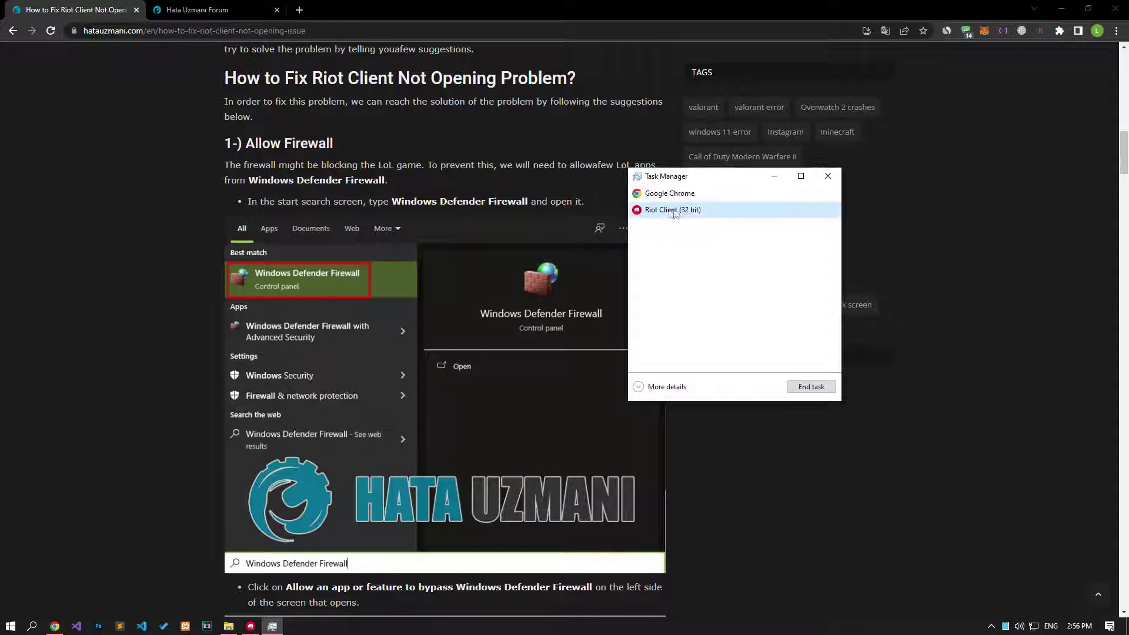
pyautogui.click(812, 386)
# Close Task Manager, open Windows Defender Firewall from Start search, and show its allowed apps list.
pyautogui.click(828, 176)
pyautogui.click(10, 625)
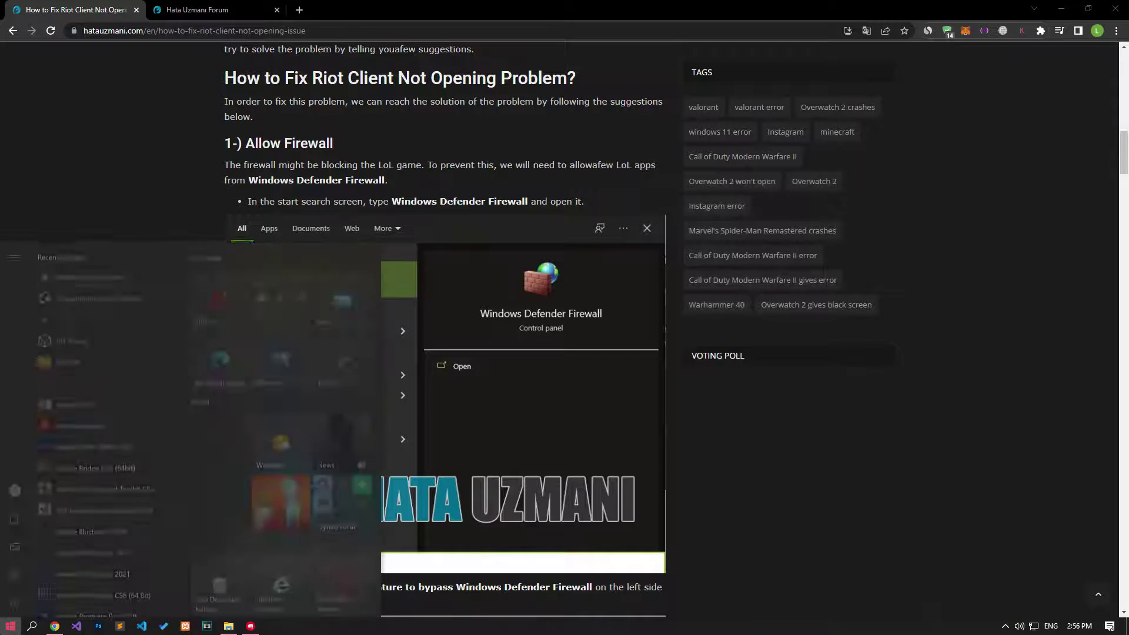
pyautogui.write('win')
pyautogui.click(122, 318)
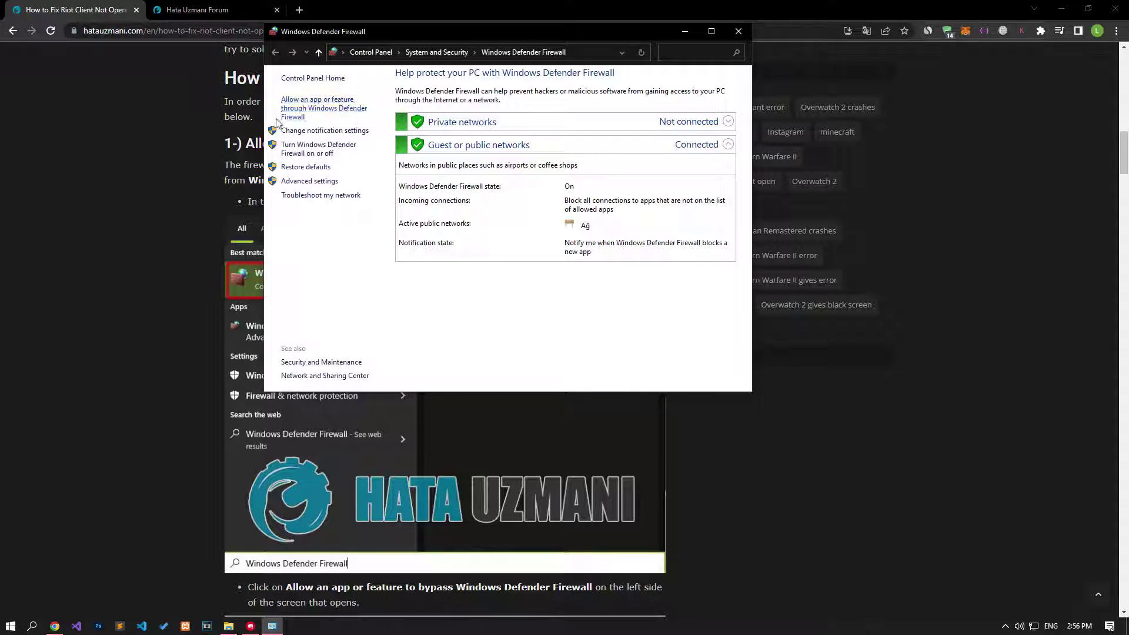
pyautogui.click(302, 120)
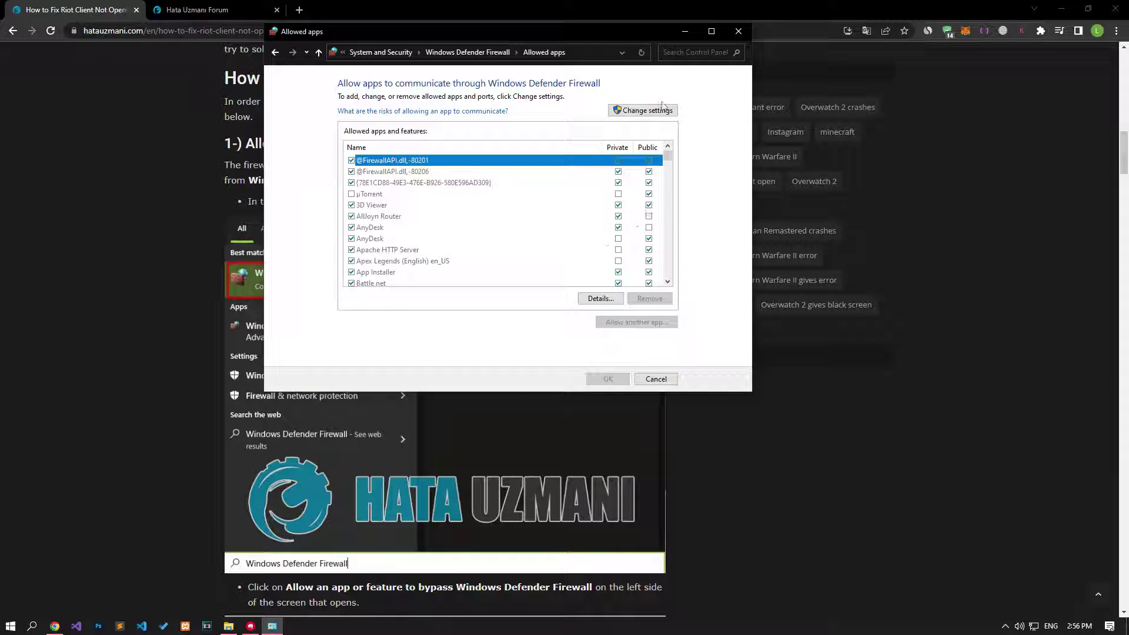
# Unlock the allowed apps list and browse for a new app in C:\Riot Games\Riot Client.
pyautogui.click(646, 110)
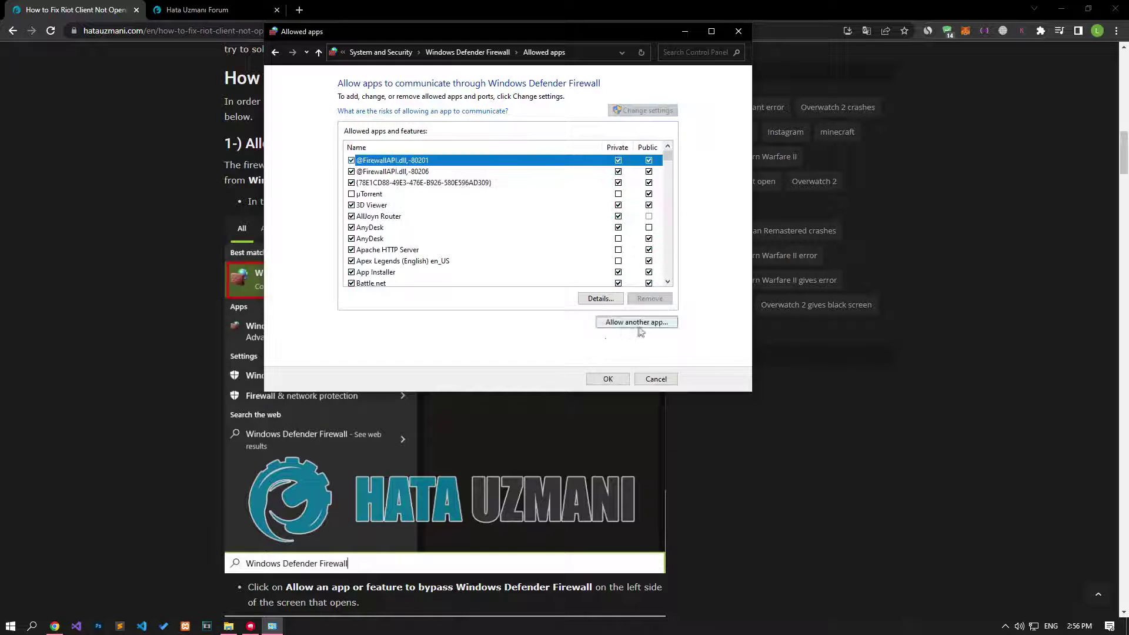
pyautogui.click(644, 323)
pyautogui.click(593, 272)
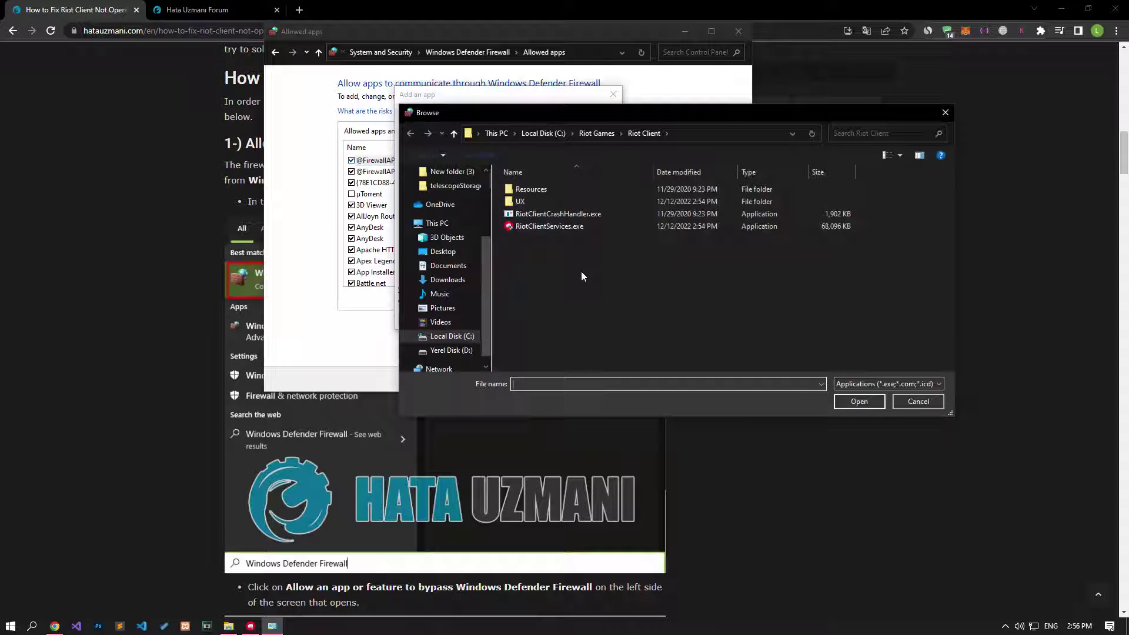
pyautogui.click(596, 133)
pyautogui.click(544, 133)
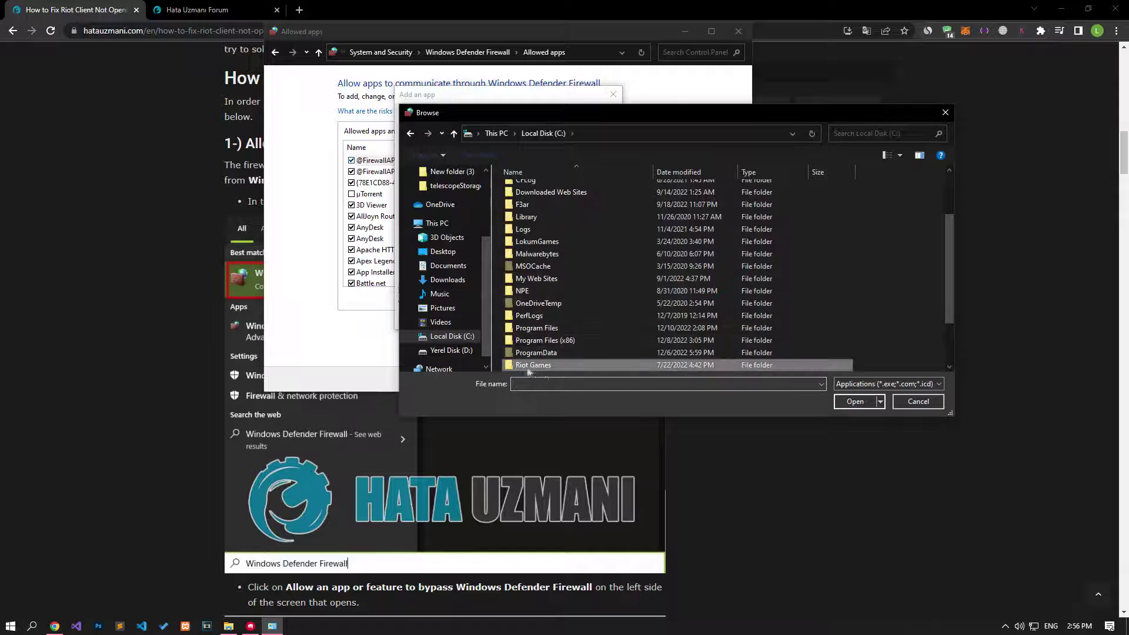
pyautogui.doubleClick(582, 367)
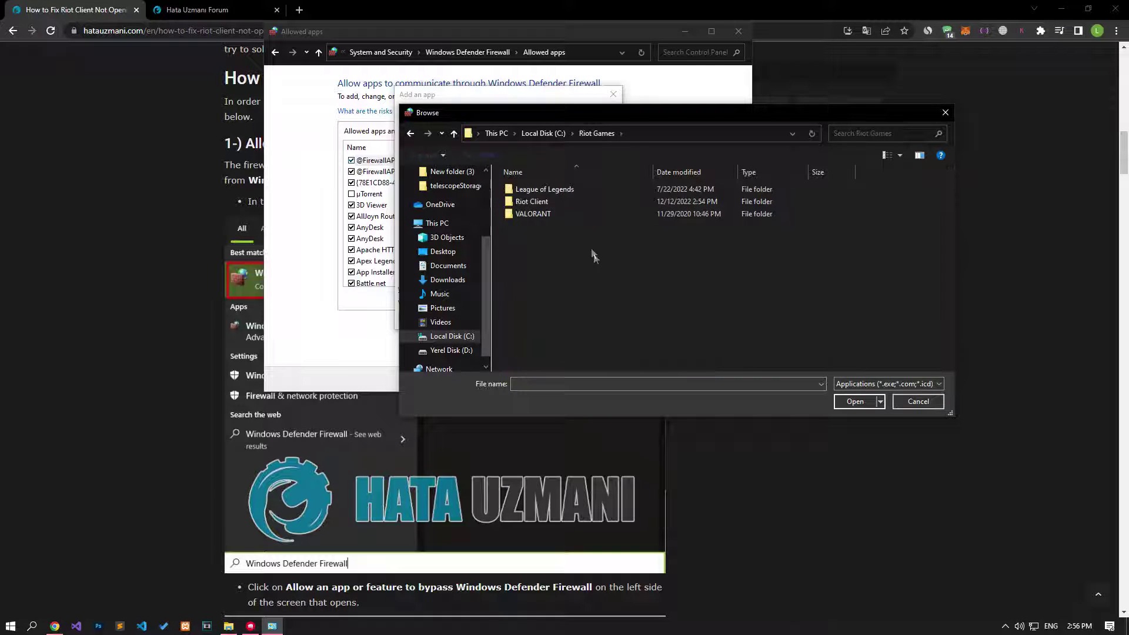
pyautogui.doubleClick(538, 203)
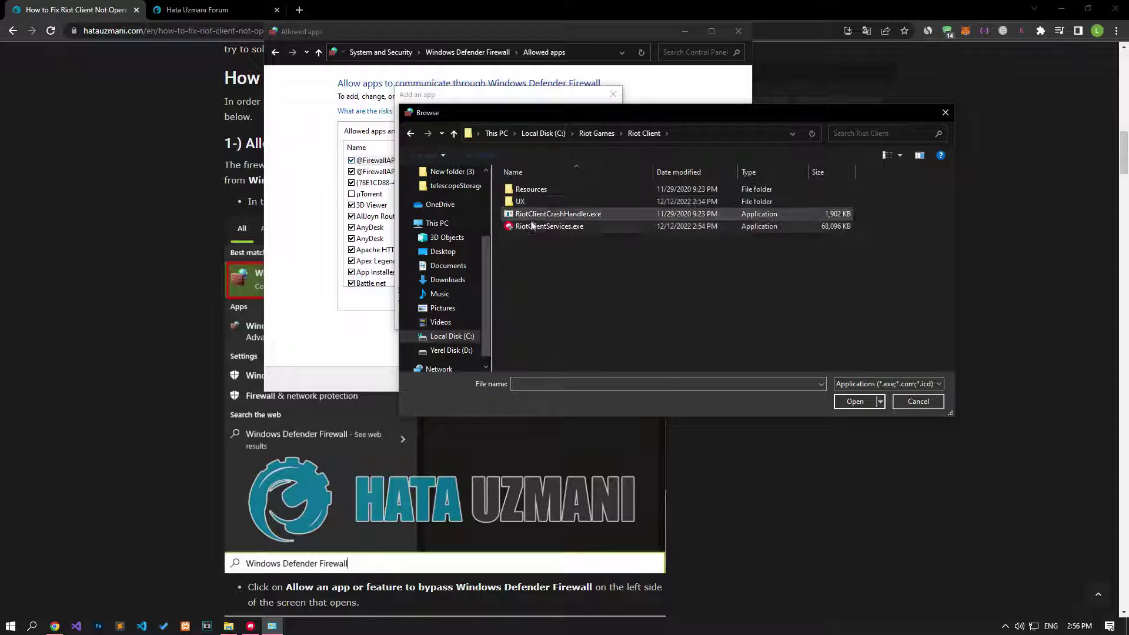
# Add RiotClientServices.exe as Riot Client and allow it on private networks too.
pyautogui.click(536, 227)
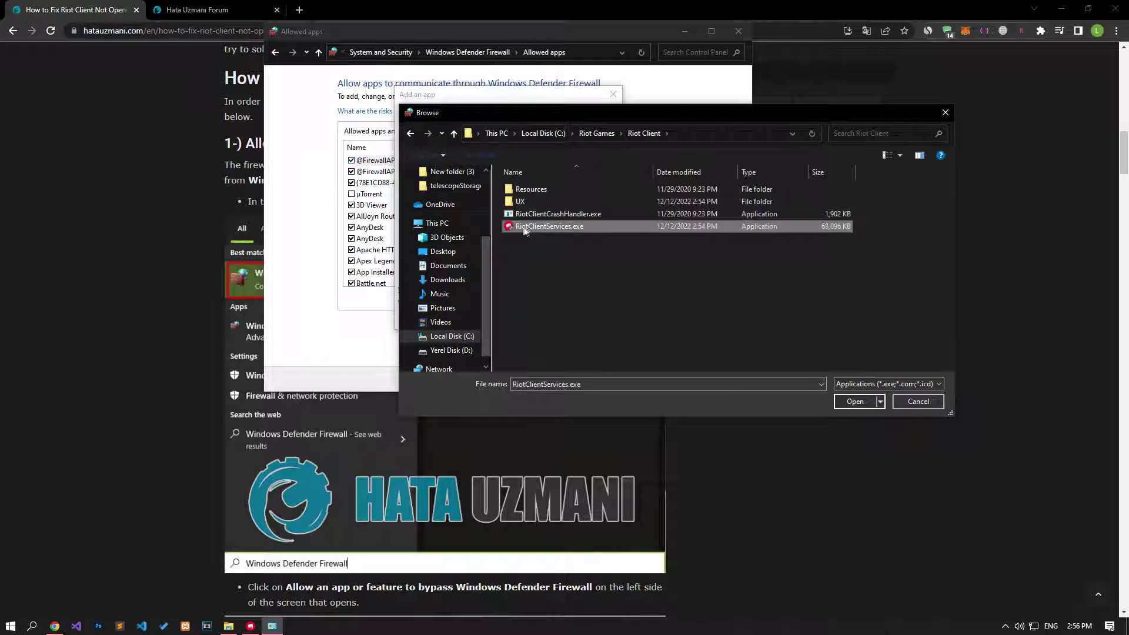
pyautogui.click(853, 401)
pyautogui.click(541, 320)
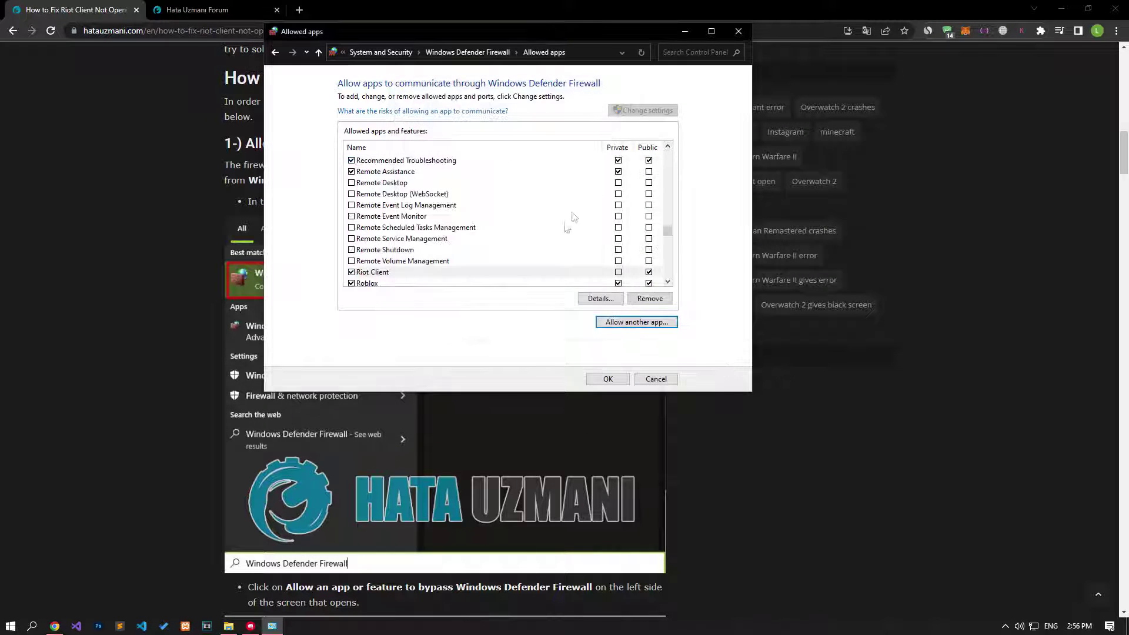
pyautogui.click(618, 272)
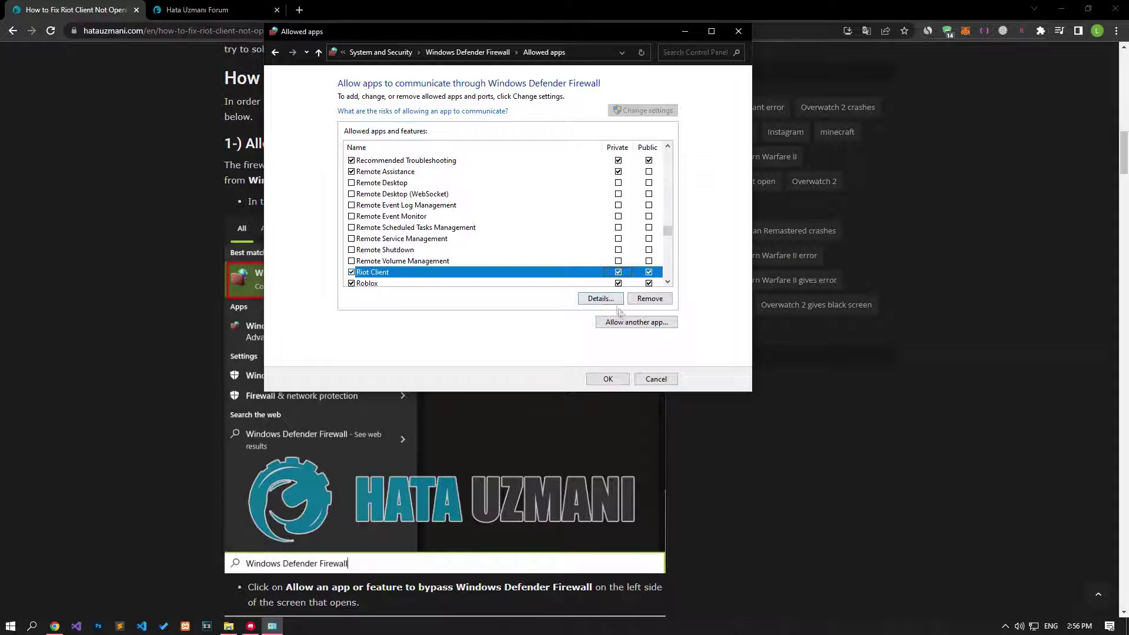
pyautogui.click(606, 322)
# Add UX\RiotClientUx.exe to the firewall's allowed apps.
pyautogui.click(592, 272)
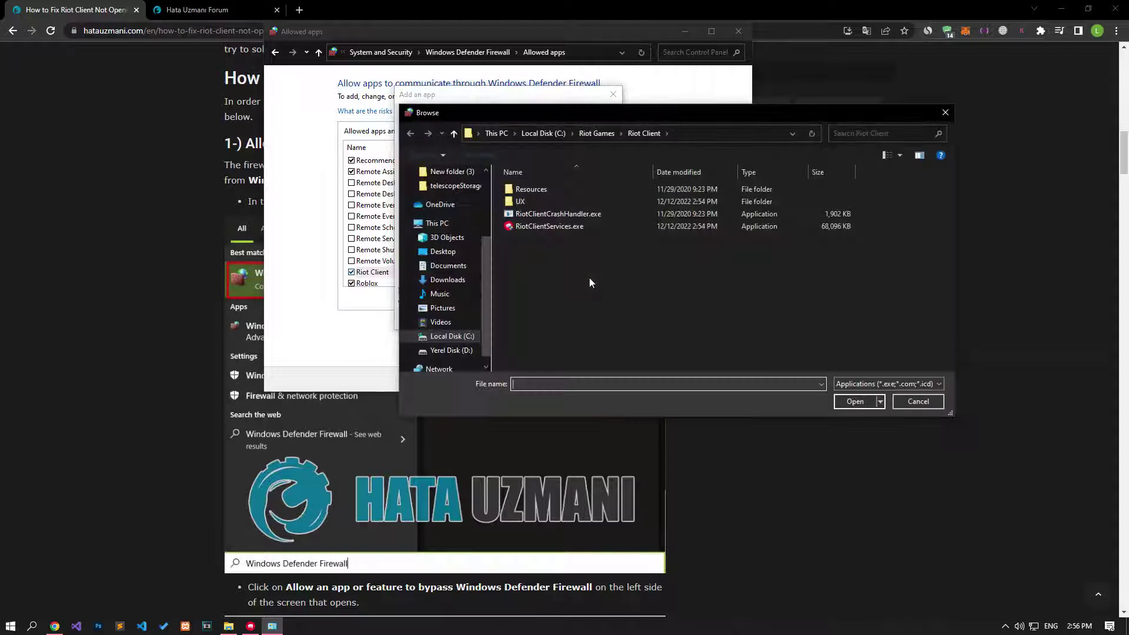
pyautogui.doubleClick(534, 201)
pyautogui.click(531, 240)
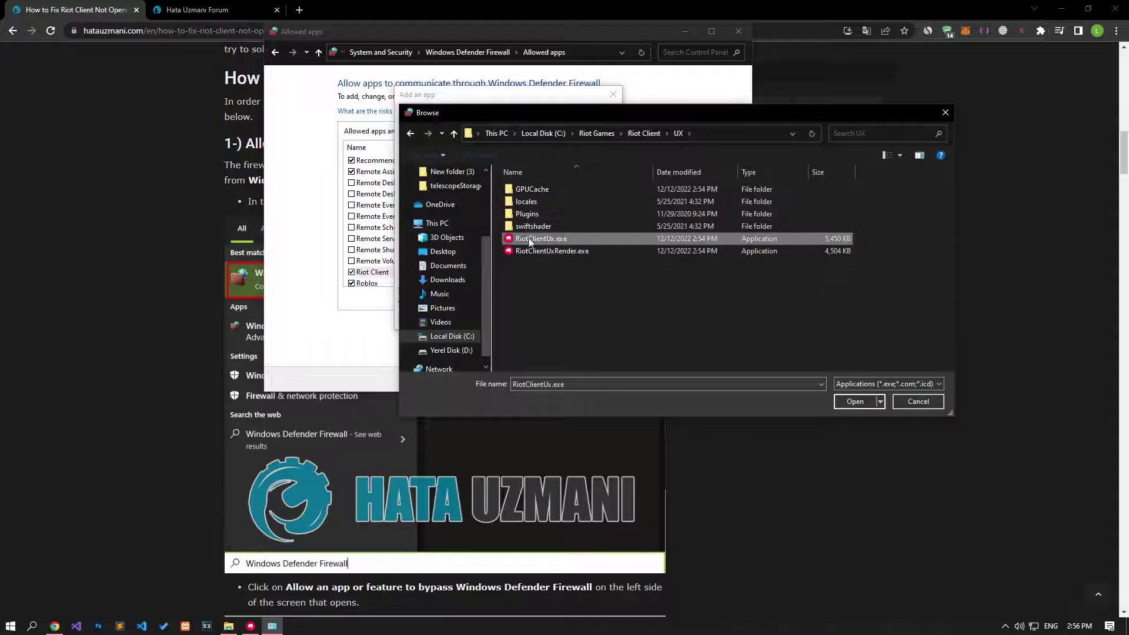
pyautogui.click(868, 401)
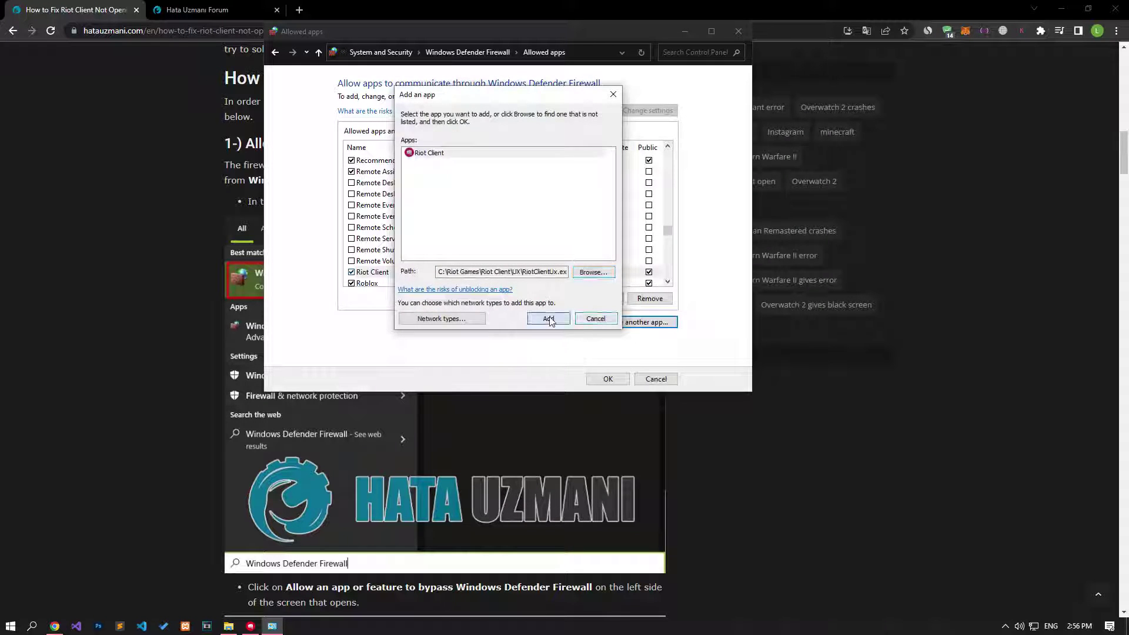
pyautogui.click(548, 318)
# Add RiotClientUxRender.exe, allow it on private networks, and save the changes with OK.
pyautogui.click(637, 322)
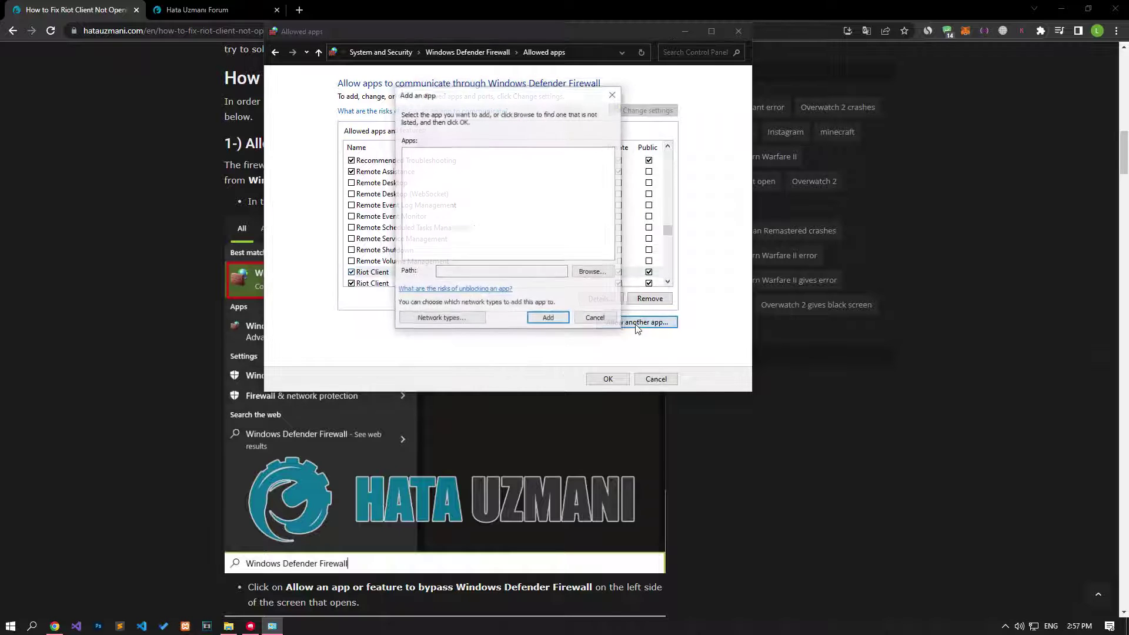
pyautogui.click(588, 272)
pyautogui.click(560, 253)
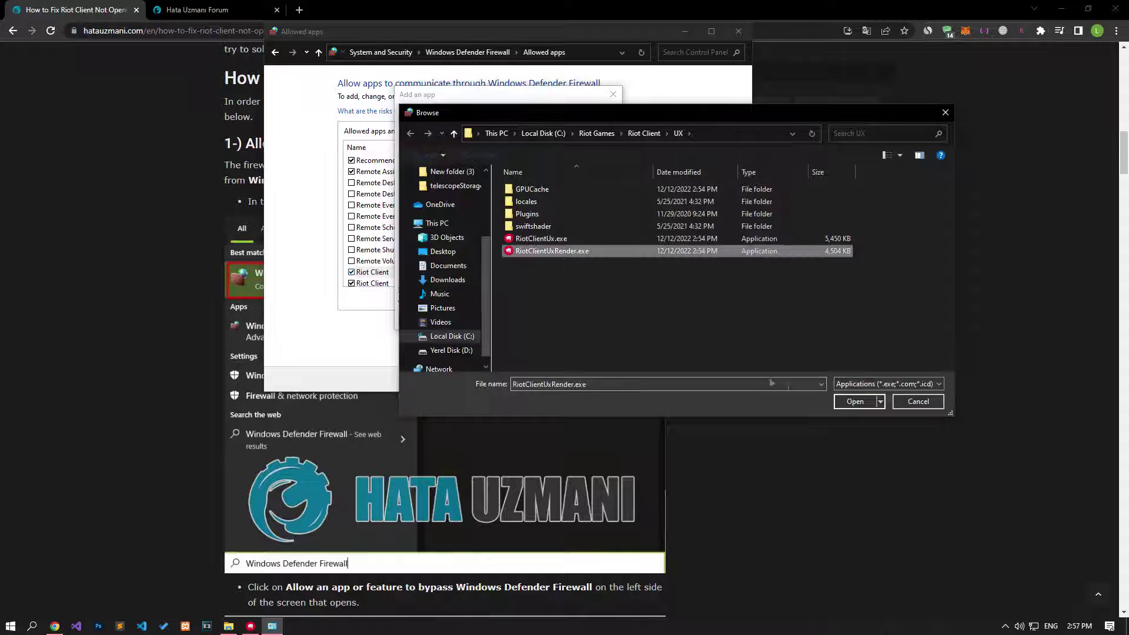
pyautogui.click(855, 402)
pyautogui.click(548, 318)
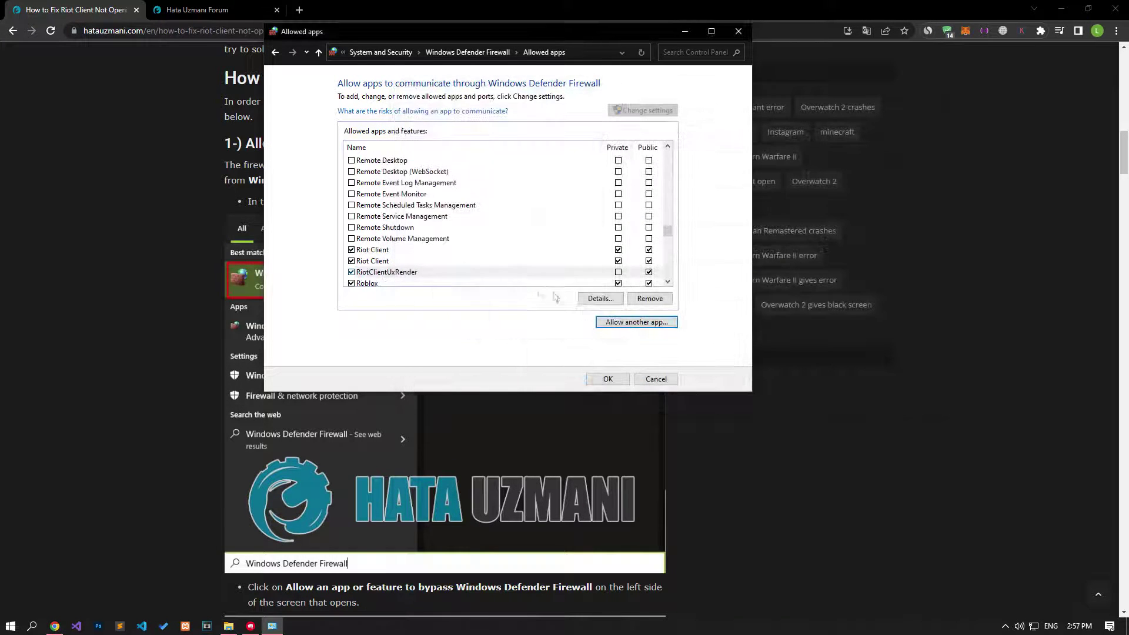
pyautogui.click(618, 272)
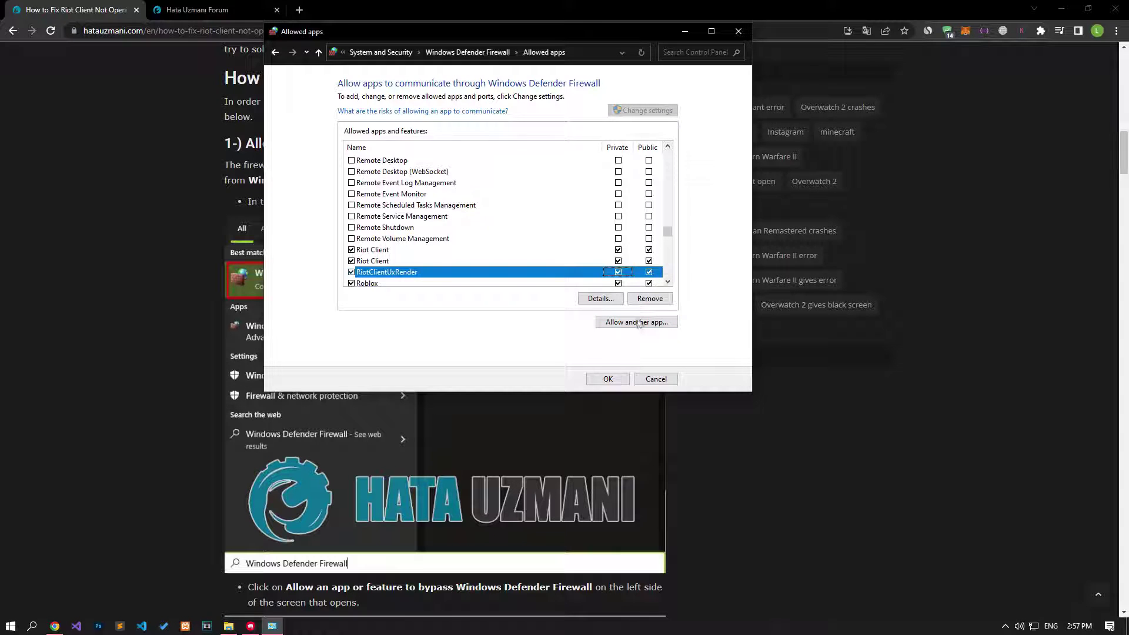
pyautogui.click(605, 379)
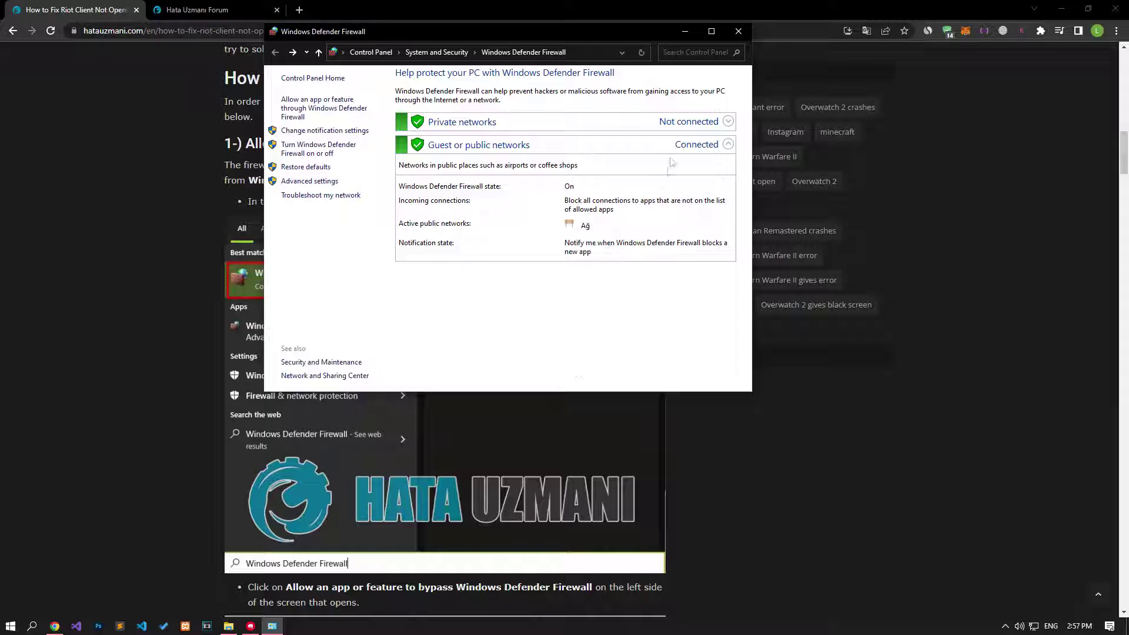
# Close the firewall window and scroll the article to '2-) Turn off Antivirus Program'.
pyautogui.click(738, 31)
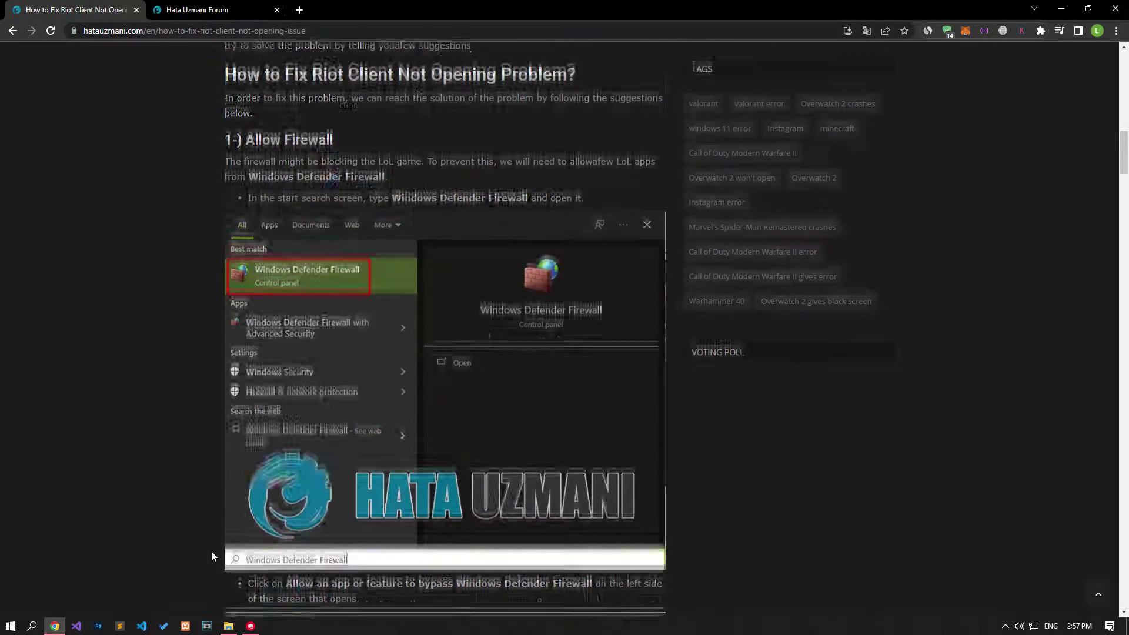
pyautogui.scroll(-20, 210, 550)
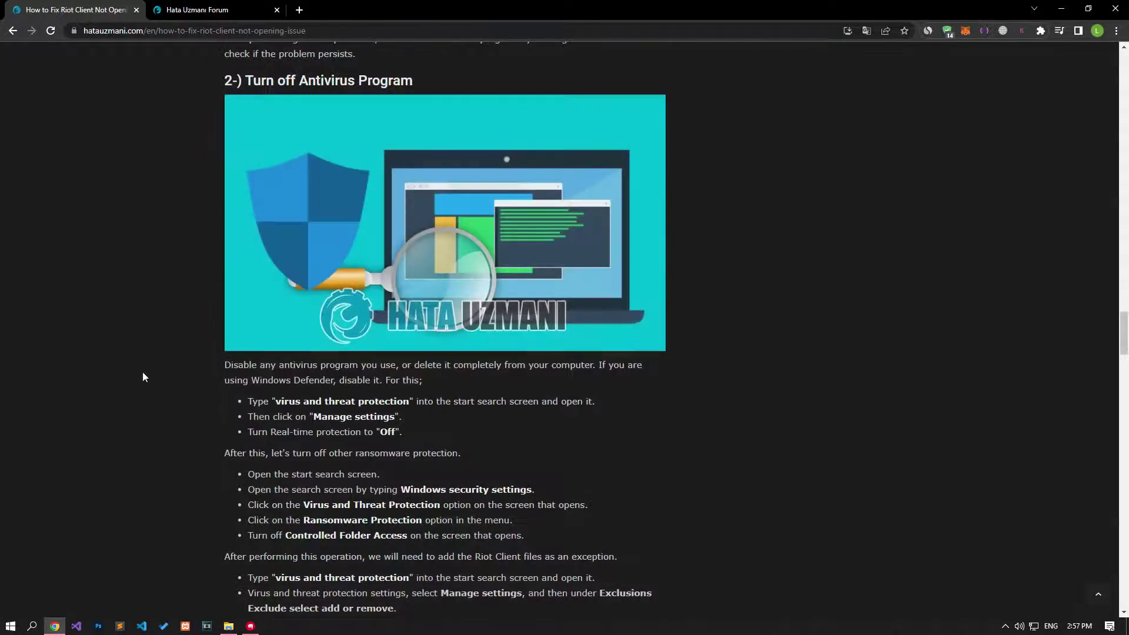
pyautogui.rightClick(452, 625)
# End Riot Client in Task Manager, close it, and search 'vir' for Virus & threat protection.
pyautogui.click(506, 577)
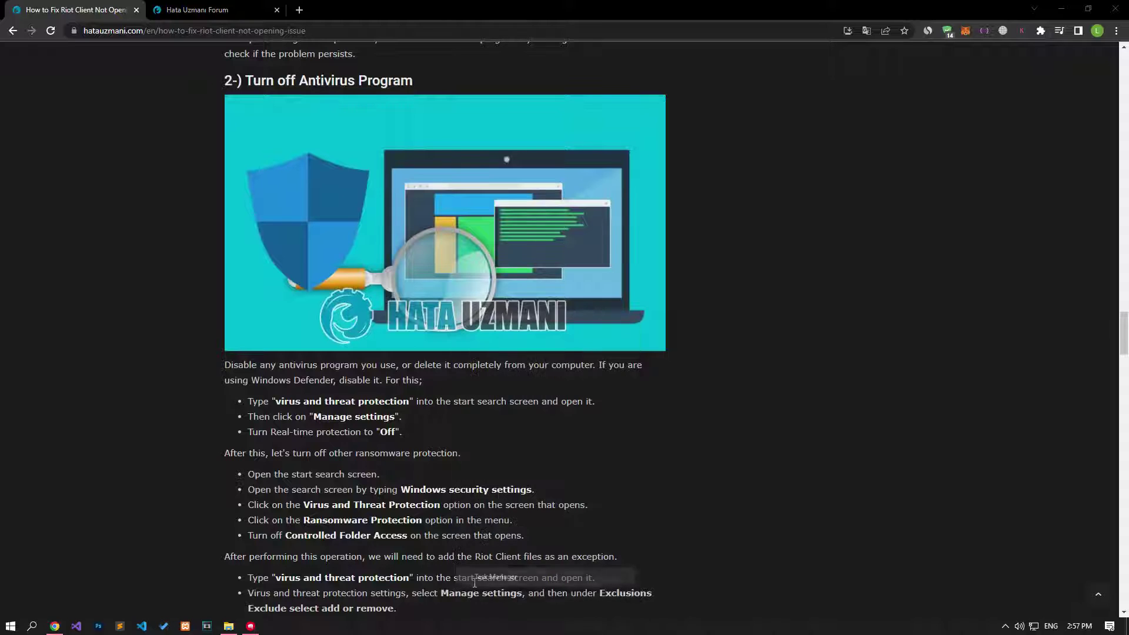
pyautogui.click(682, 213)
pyautogui.click(804, 391)
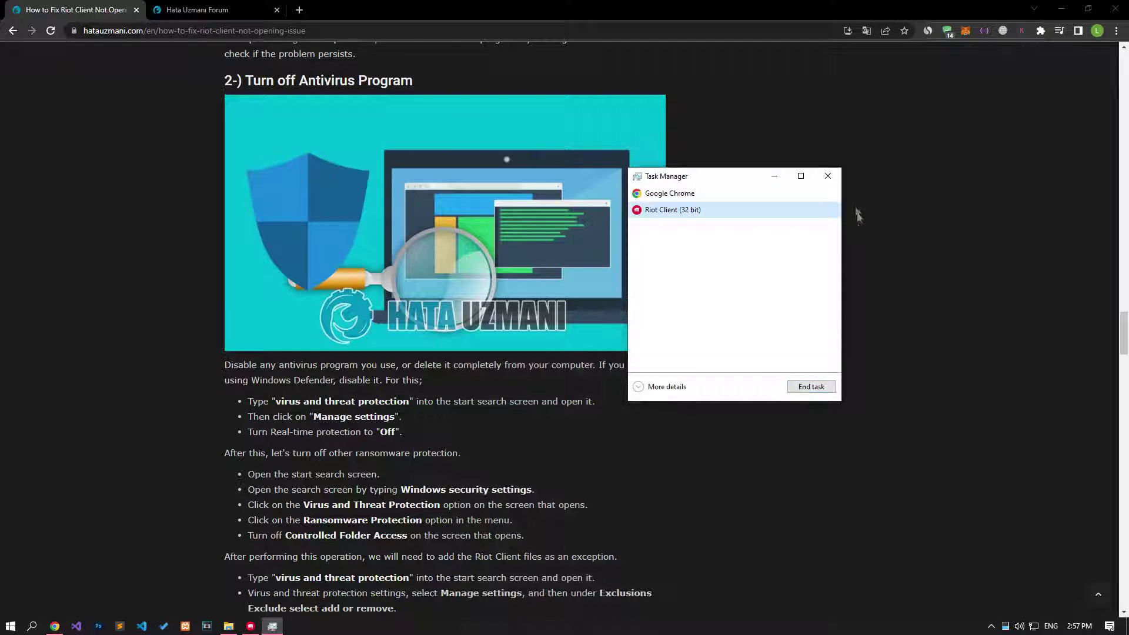
pyautogui.click(827, 176)
pyautogui.press('super')
pyautogui.write('vir')
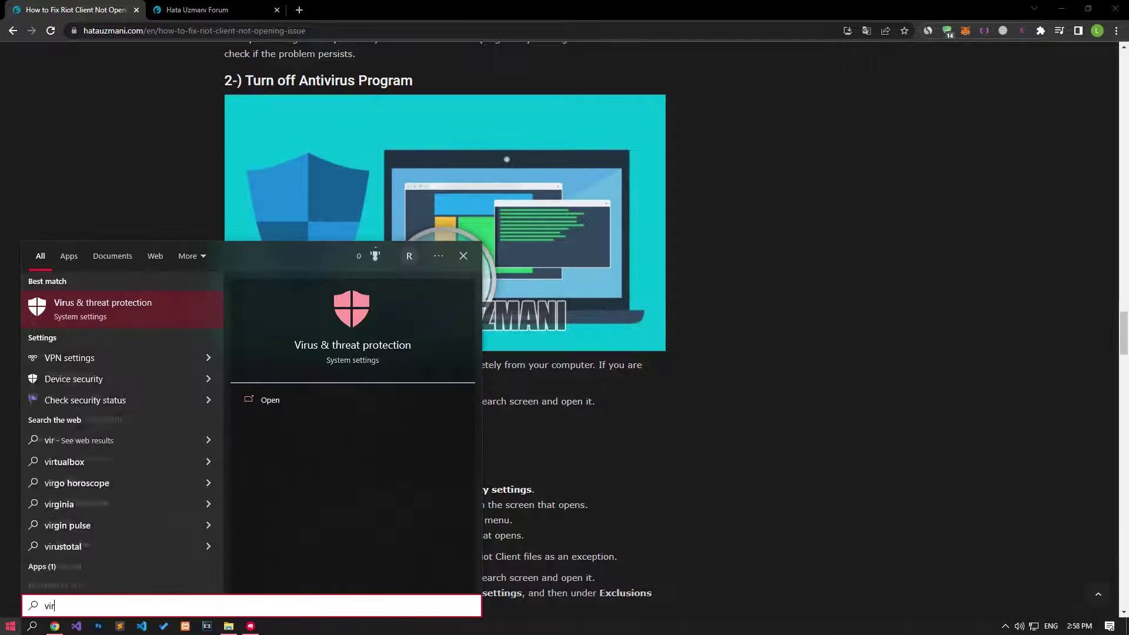
# Open the Virus & threat protection settings and check Controlled folder access.
pyautogui.click(107, 304)
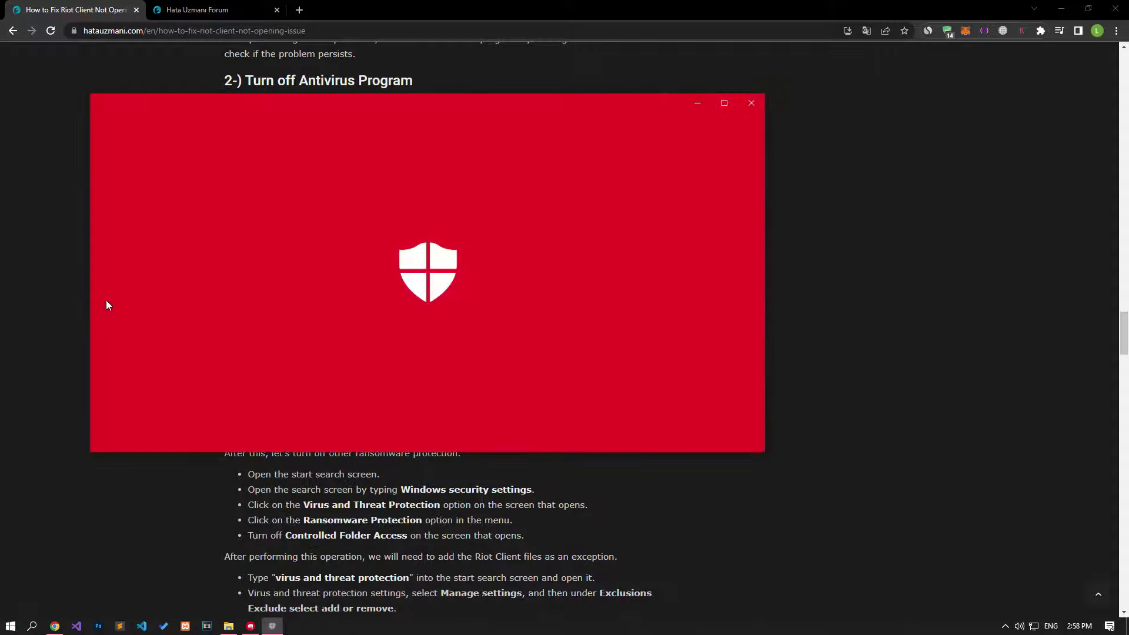
pyautogui.scroll(-5, 461, 294)
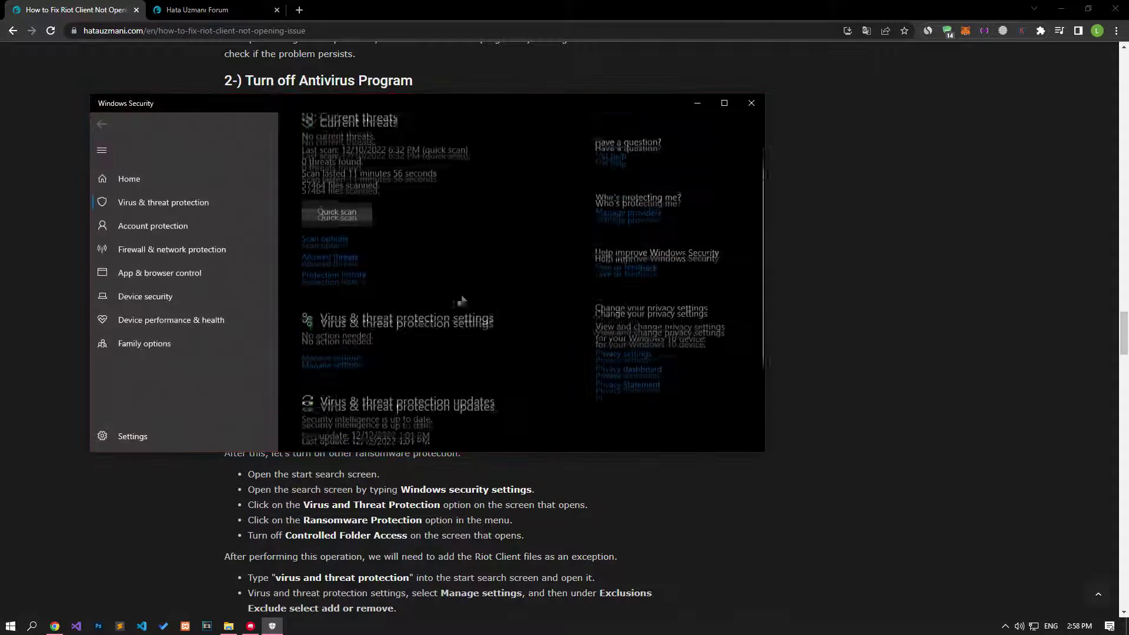
pyautogui.click(344, 343)
pyautogui.scroll(-5, 339, 344)
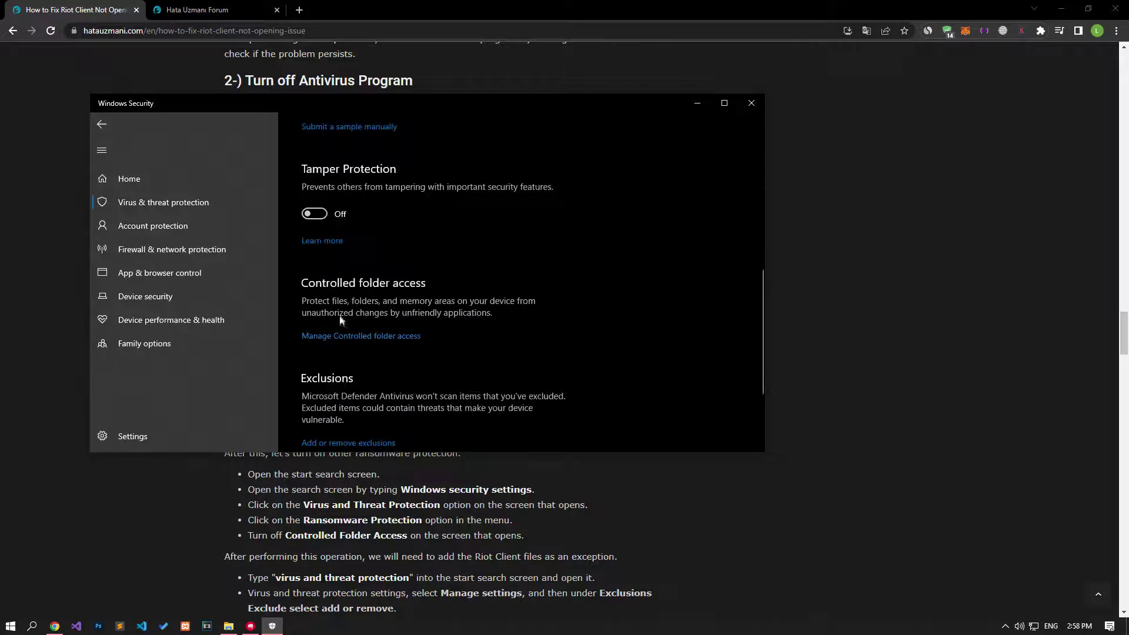
pyautogui.click(396, 336)
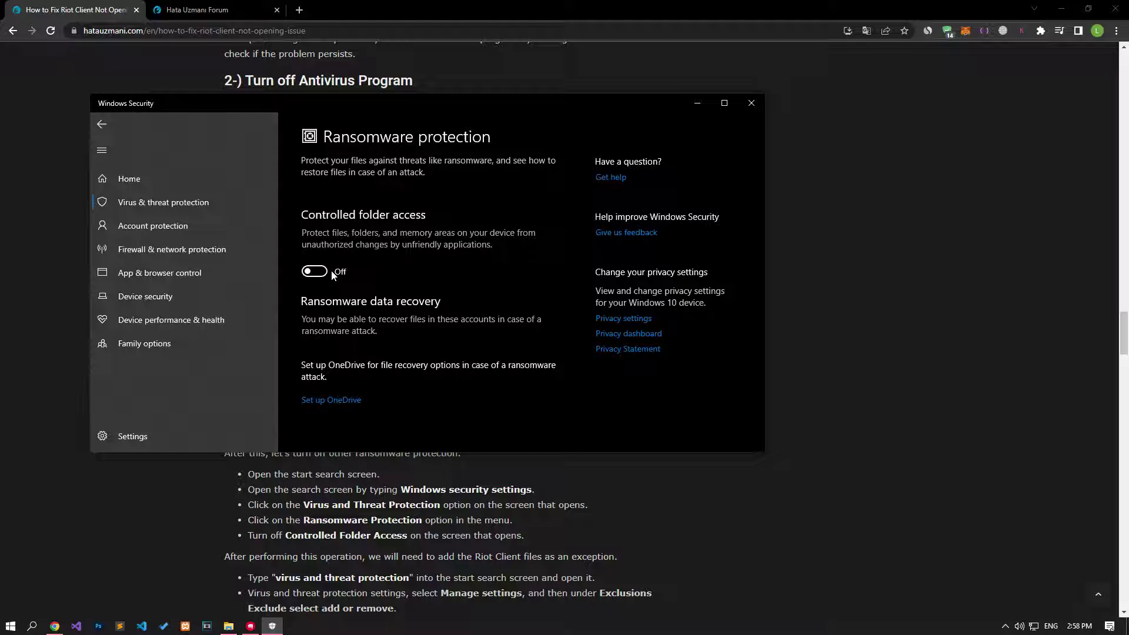
# Turn Real-time protection off and open the Exclusions page.
pyautogui.click(101, 123)
pyautogui.scroll(10, 436, 326)
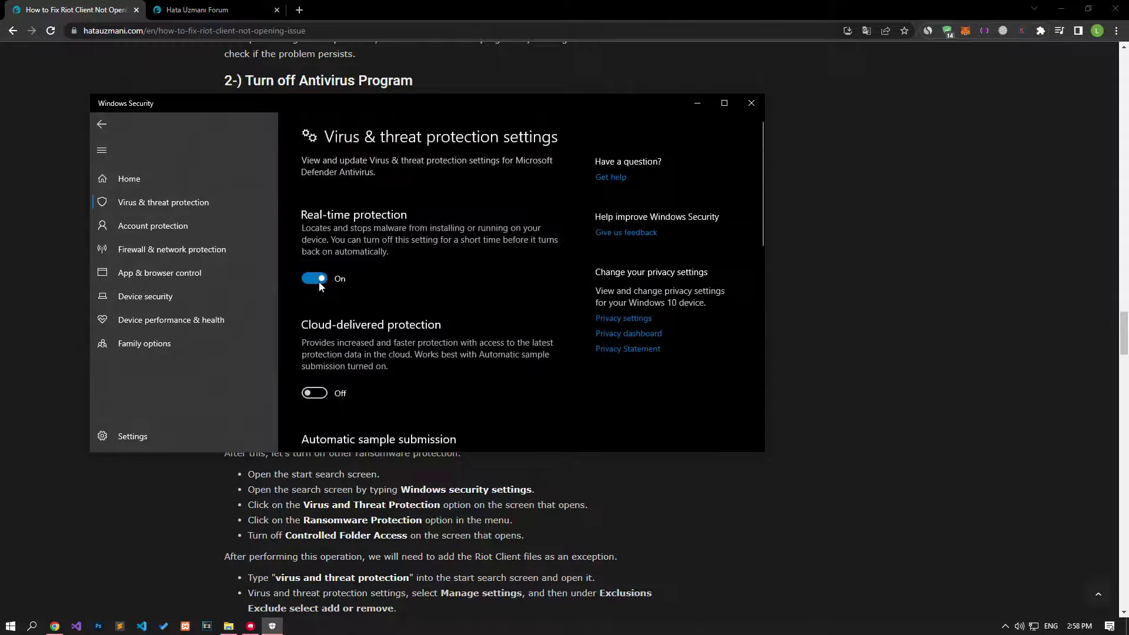
pyautogui.click(319, 281)
pyautogui.scroll(-10, 319, 281)
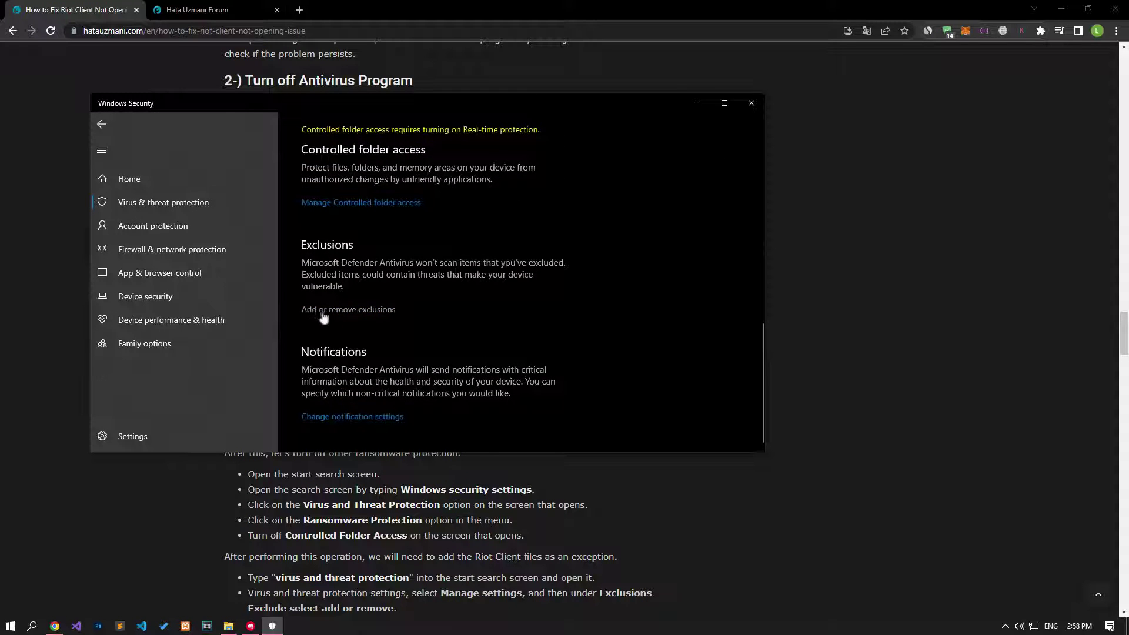
pyautogui.click(385, 312)
# Add C:\Riot Games as a folder exclusion.
pyautogui.click(362, 234)
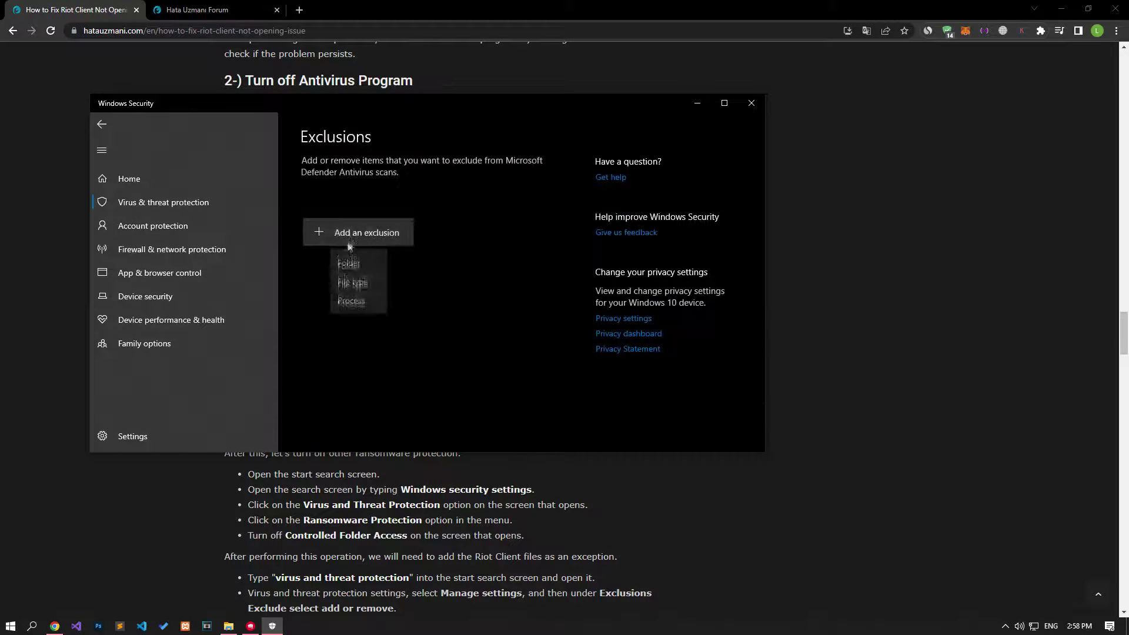
pyautogui.click(344, 279)
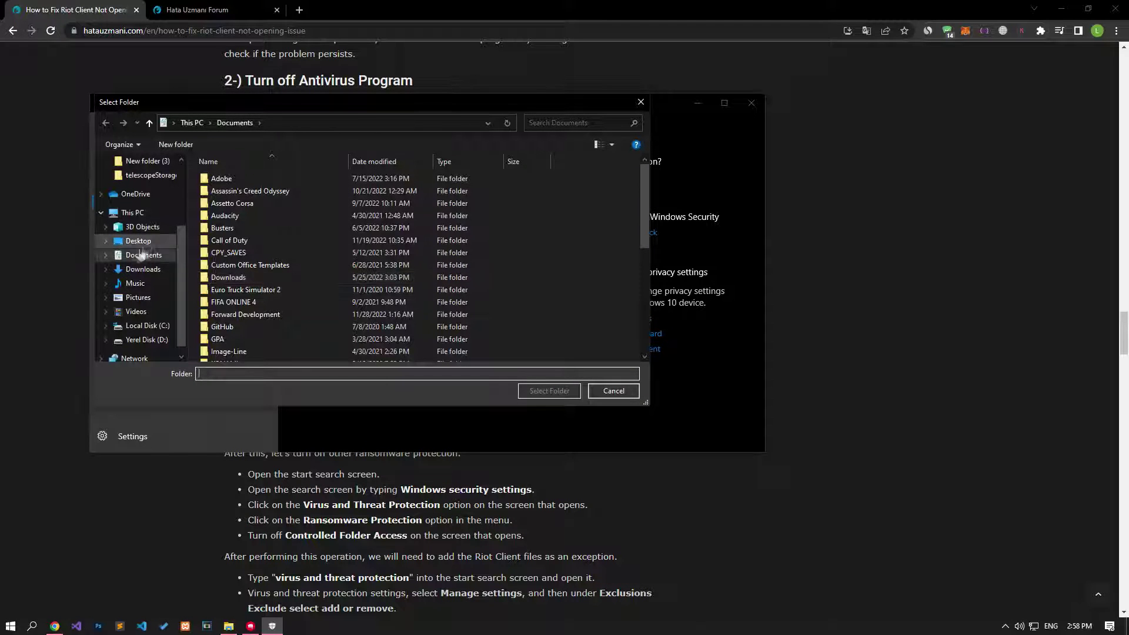
pyautogui.click(141, 326)
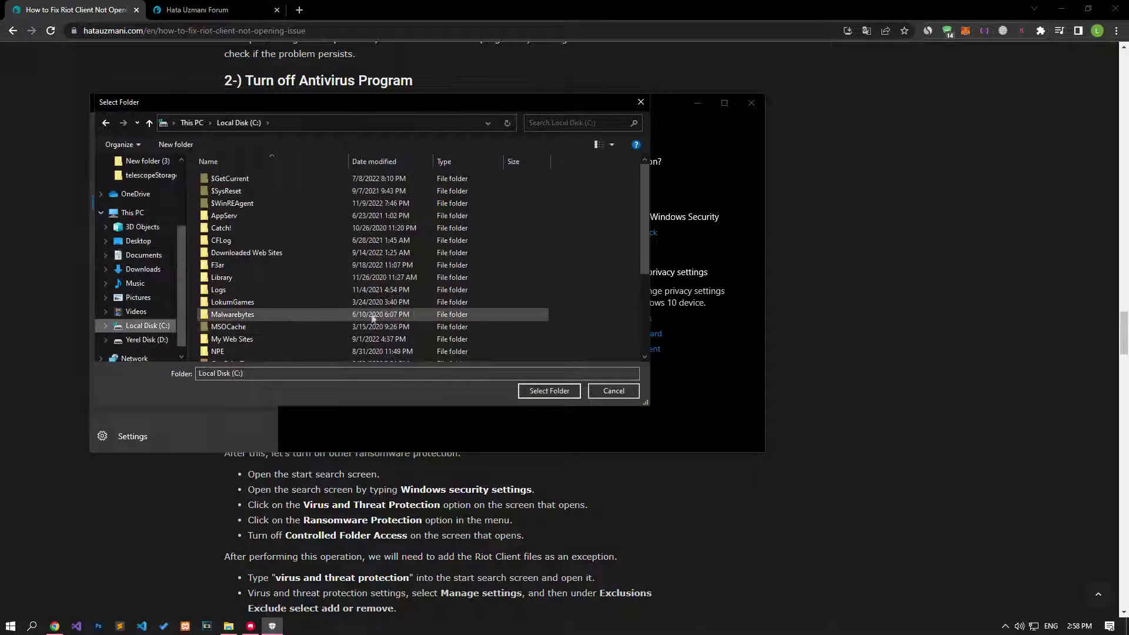
pyautogui.click(532, 313)
pyautogui.scroll(-4, 595, 308)
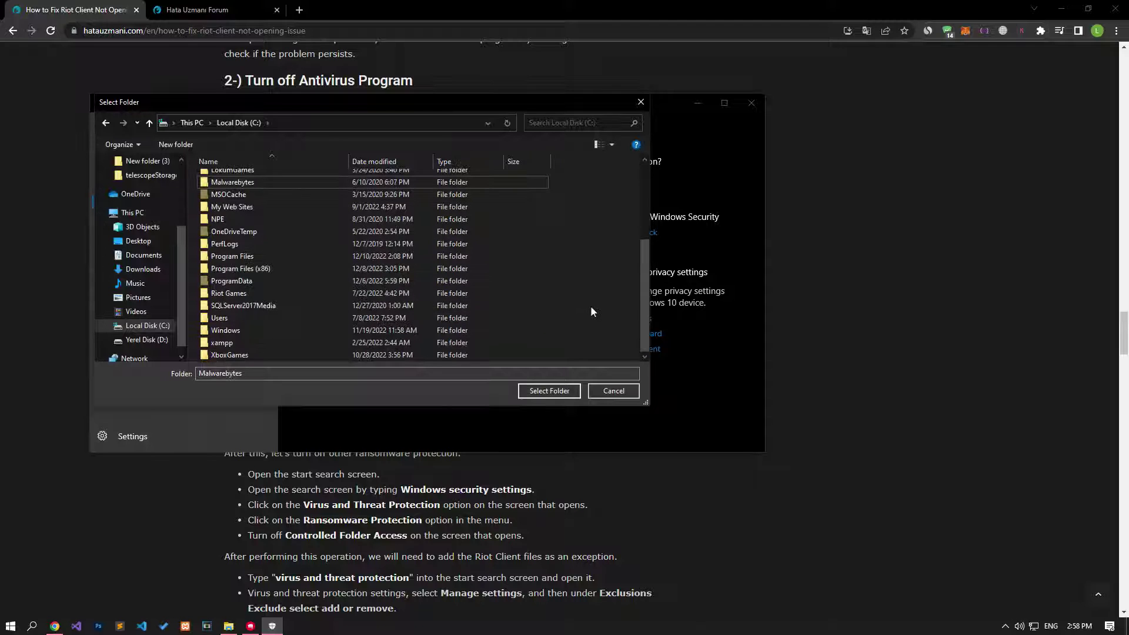
pyautogui.click(261, 295)
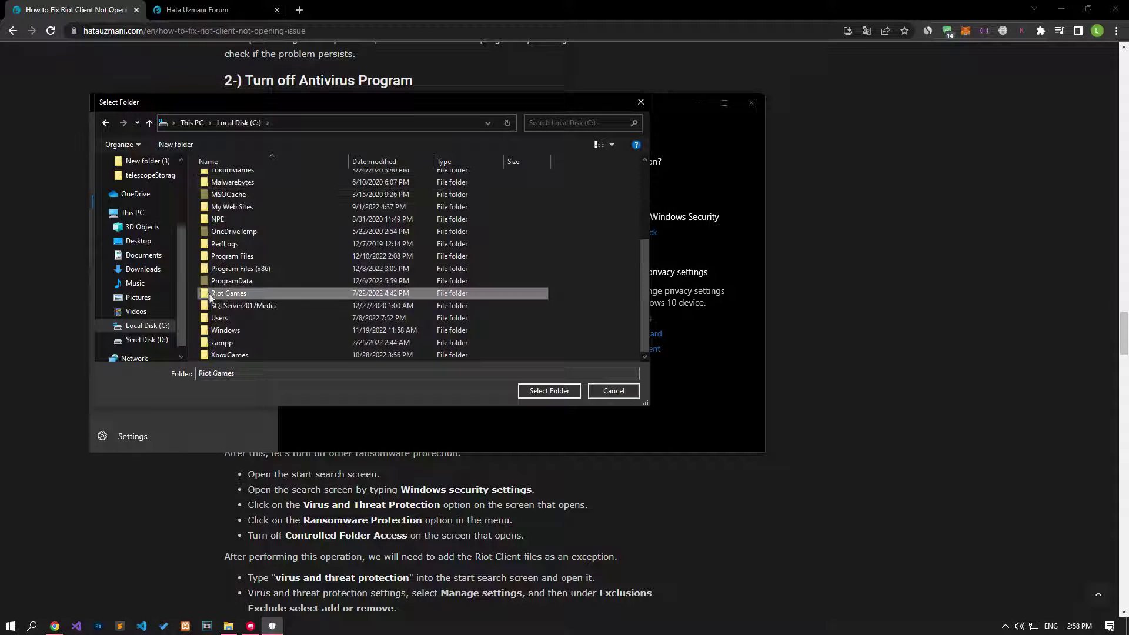
pyautogui.click(547, 391)
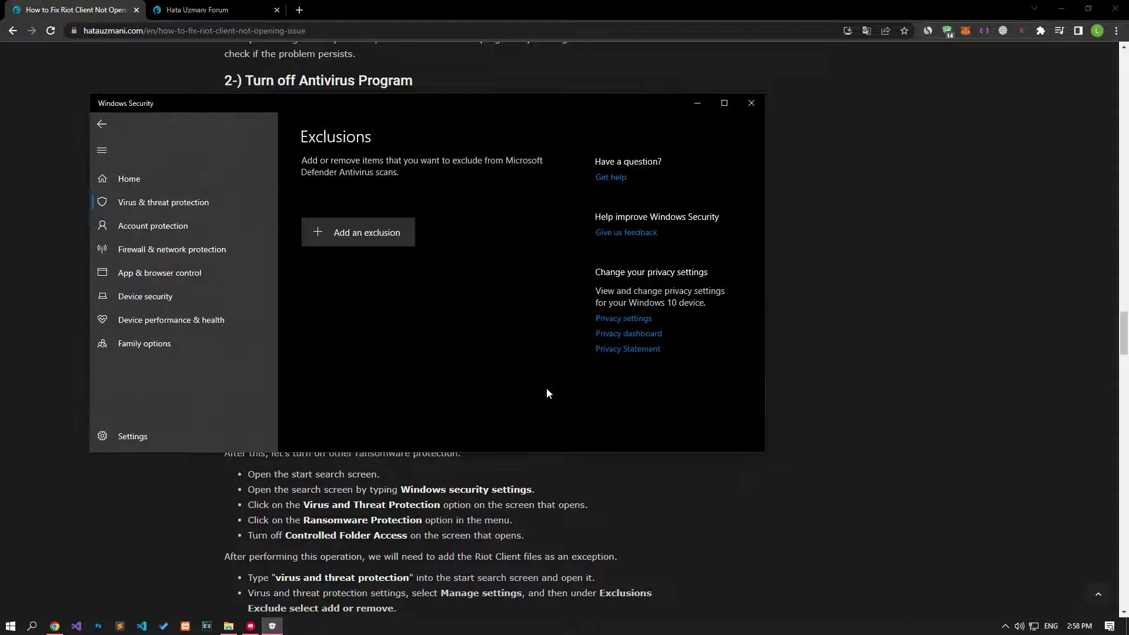
# Add the Riot Games folder under %localappdata% as a second exclusion, then close Windows Security.
pyautogui.click(340, 229)
pyautogui.click(353, 278)
pyautogui.click(347, 122)
pyautogui.write('%')
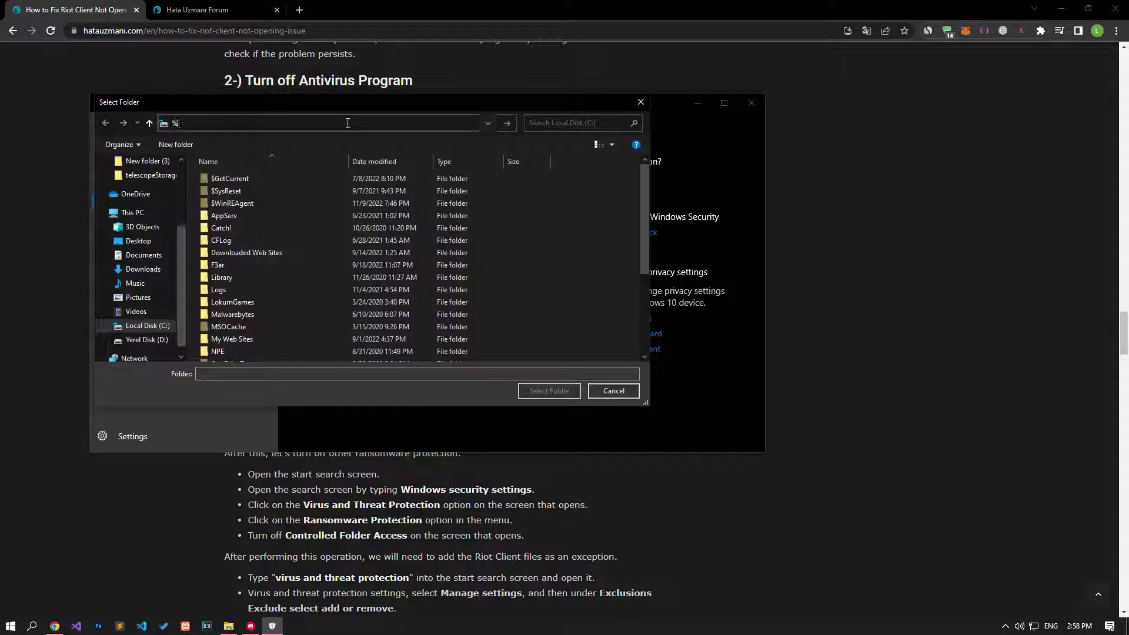
pyautogui.write('localappdata%')
pyautogui.press('Return')
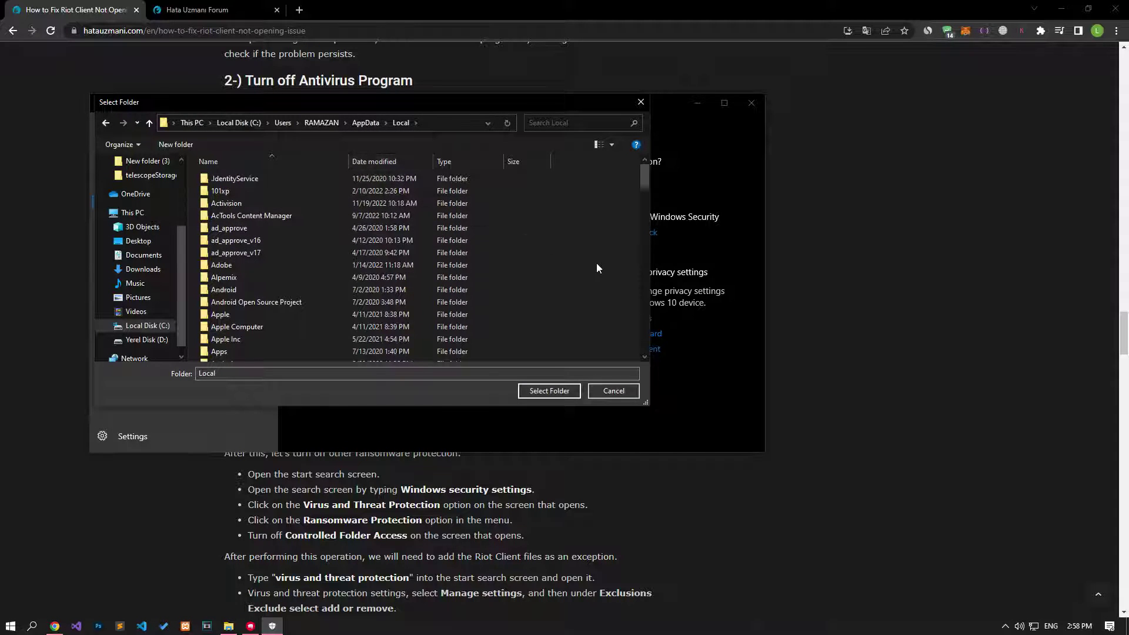
pyautogui.press('r')
pyautogui.press('Down')
pyautogui.press('Down')
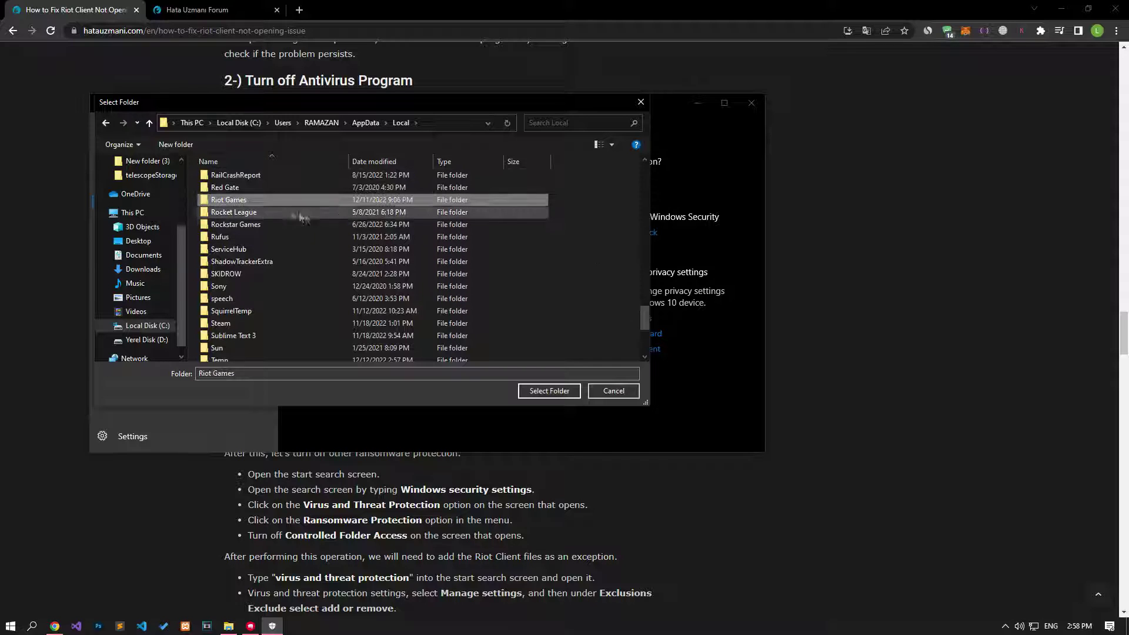
pyautogui.click(547, 391)
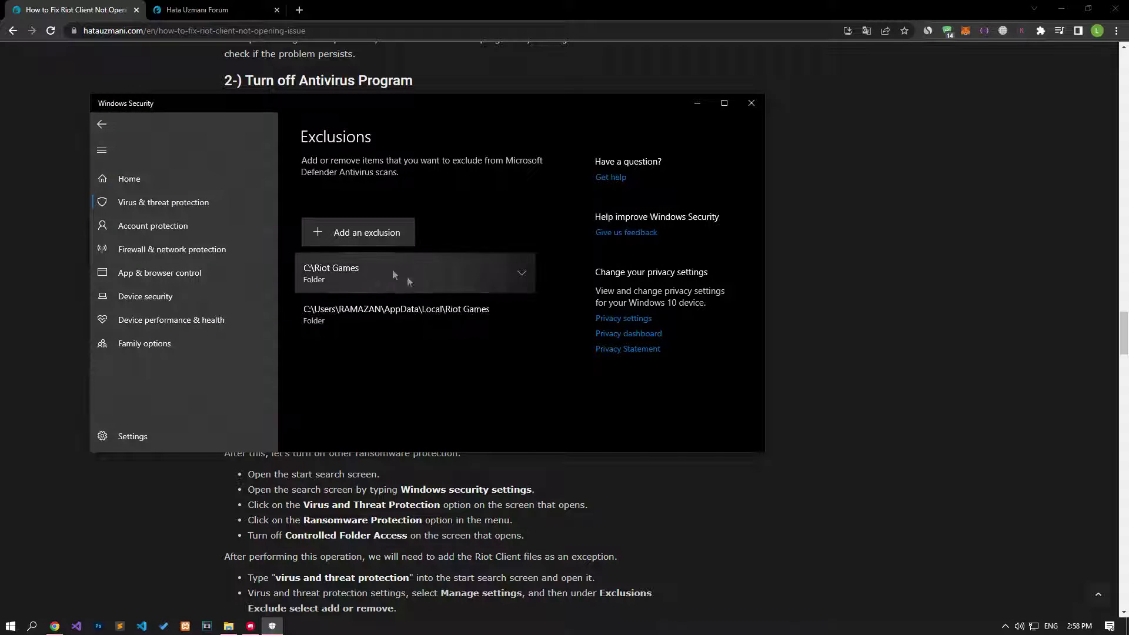
pyautogui.click(751, 103)
# Find the Riot Client shortcut in File Explorer and go to its target file location.
pyautogui.click(229, 626)
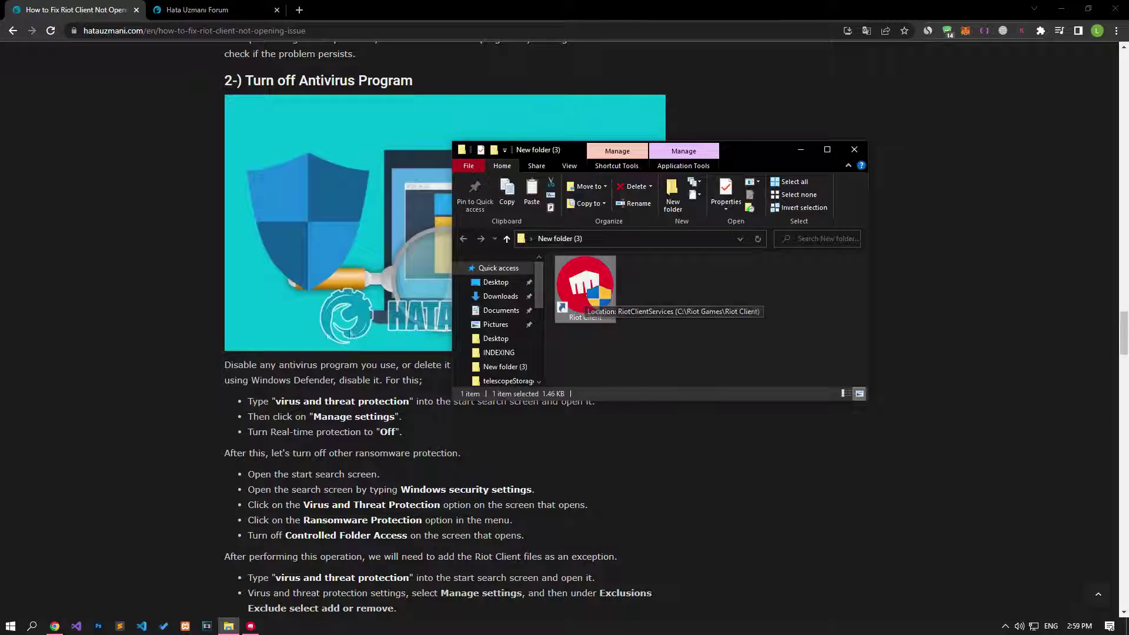
pyautogui.scroll(-2, 159, 411)
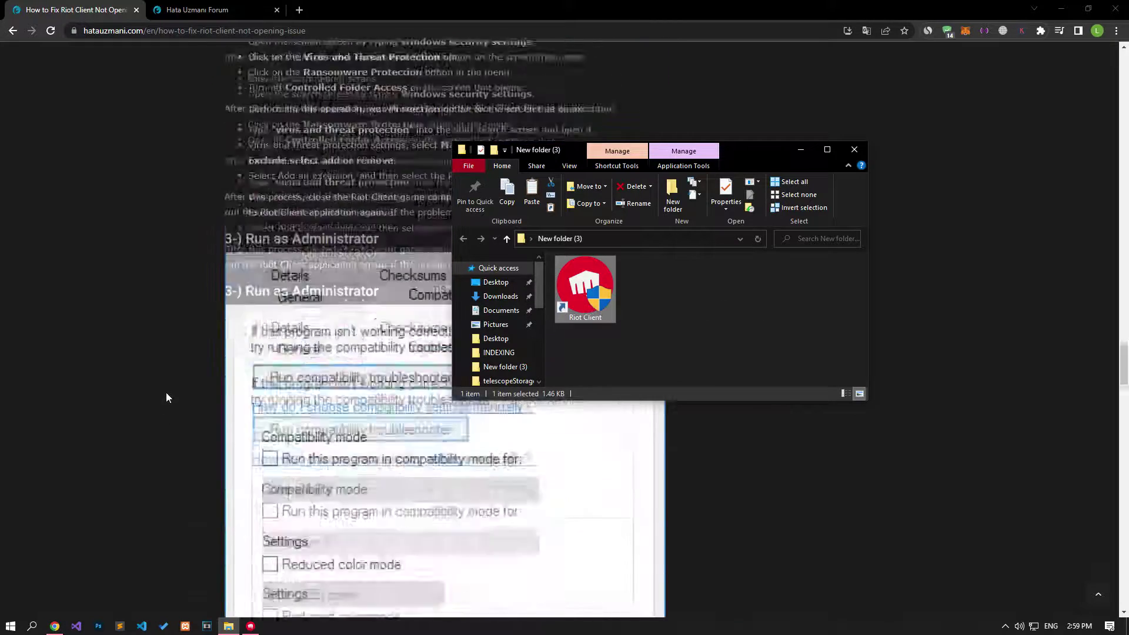
pyautogui.scroll(-3, 166, 397)
pyautogui.scroll(-3, 169, 383)
pyautogui.scroll(2, 170, 382)
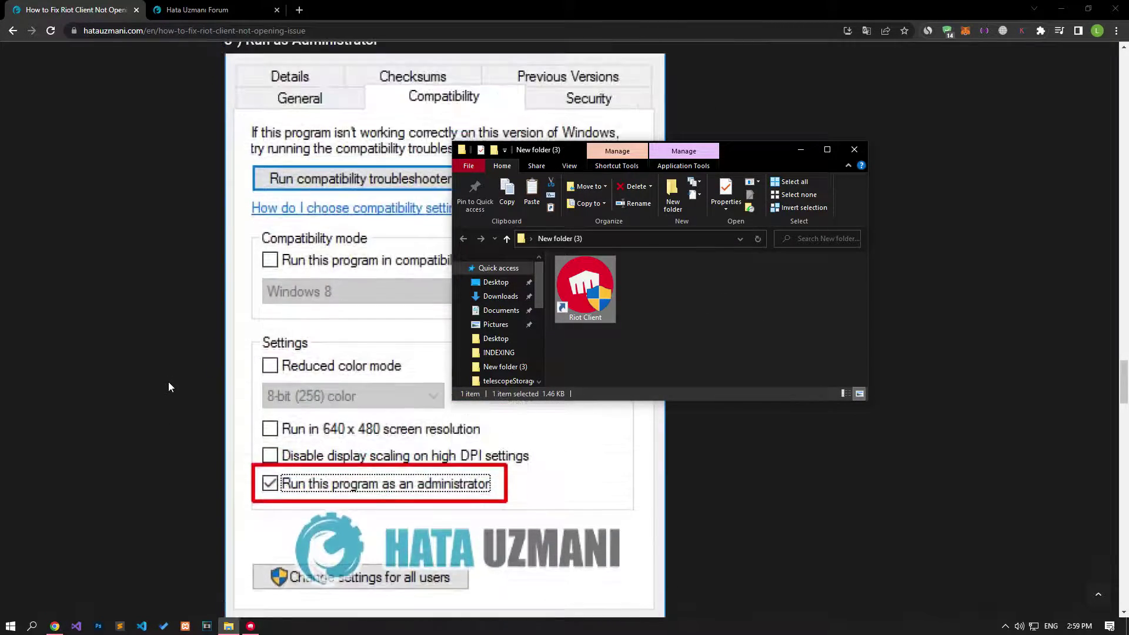
pyautogui.click(650, 288)
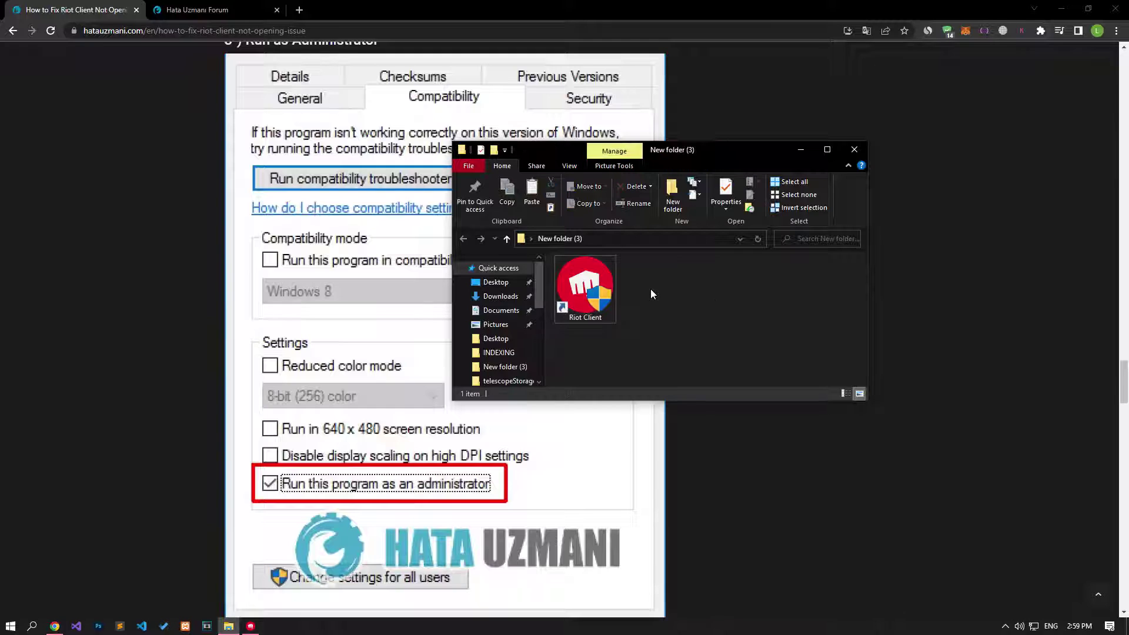
pyautogui.click(589, 280)
pyautogui.rightClick(588, 279)
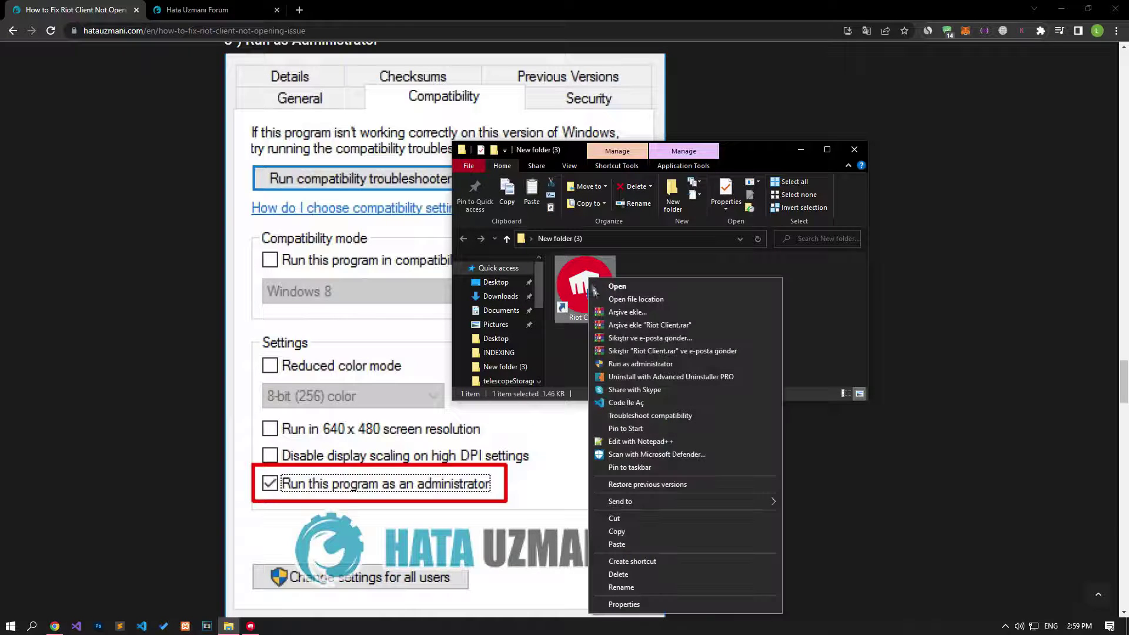
pyautogui.click(627, 301)
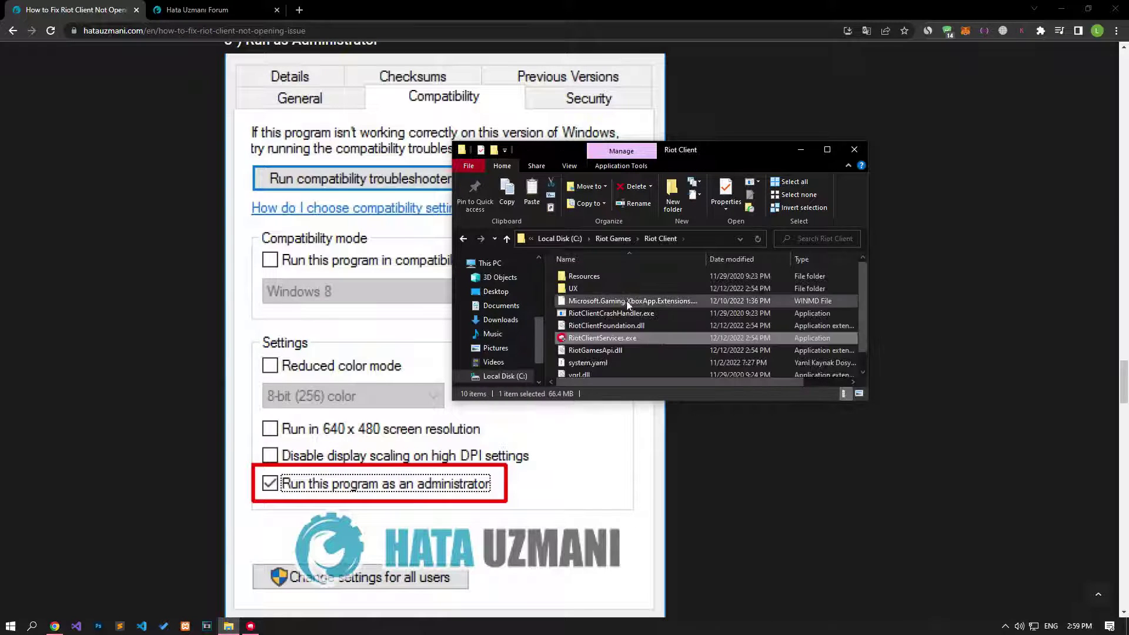
# Turn off compatibility mode for RiotClientServices.exe, keeping Run as administrator, and apply.
pyautogui.rightClick(586, 339)
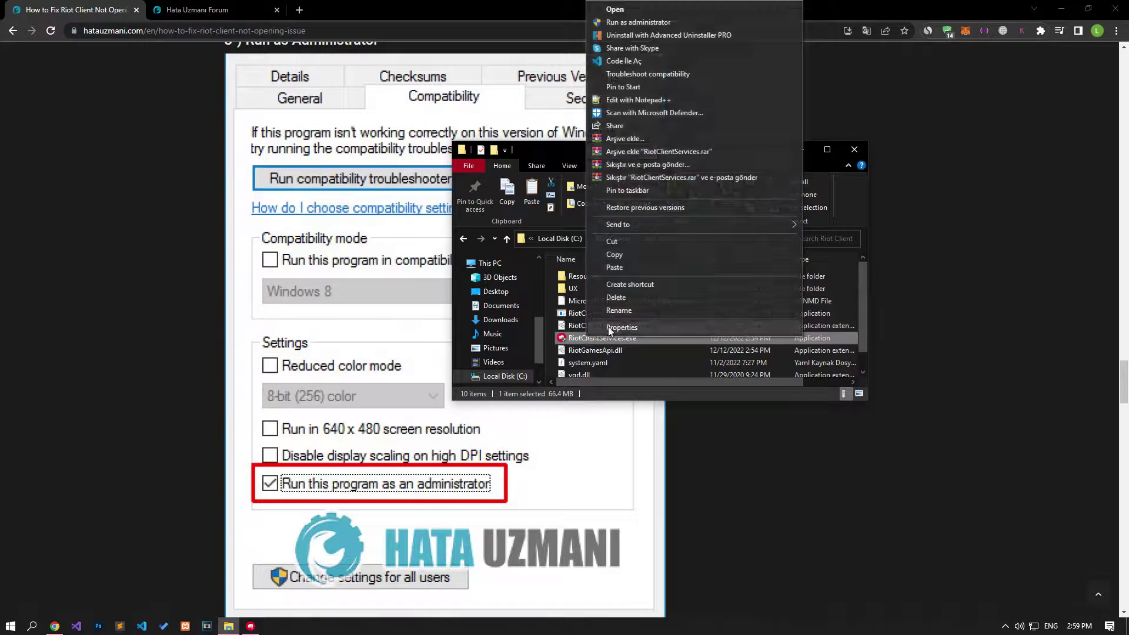
pyautogui.click(647, 327)
pyautogui.click(682, 332)
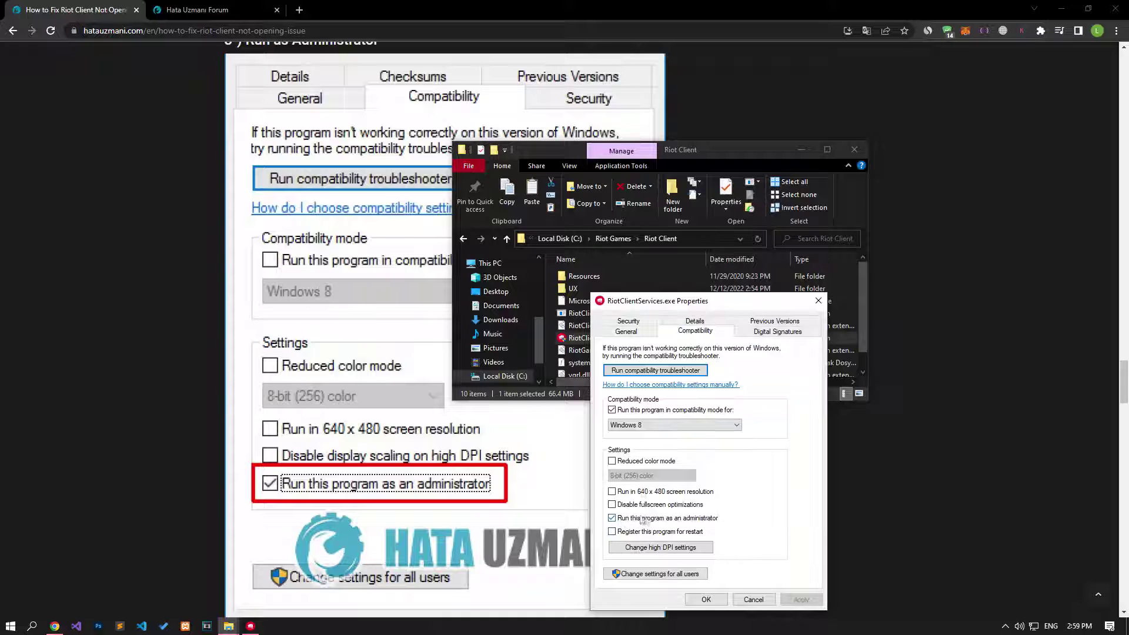
pyautogui.click(612, 410)
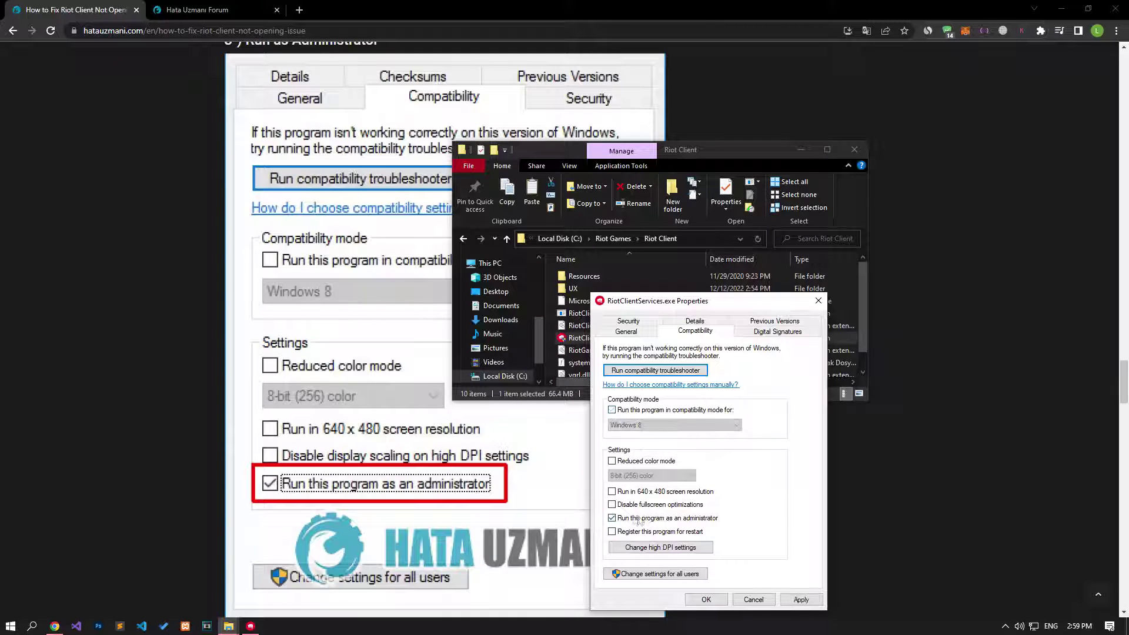
pyautogui.click(801, 599)
pyautogui.click(717, 604)
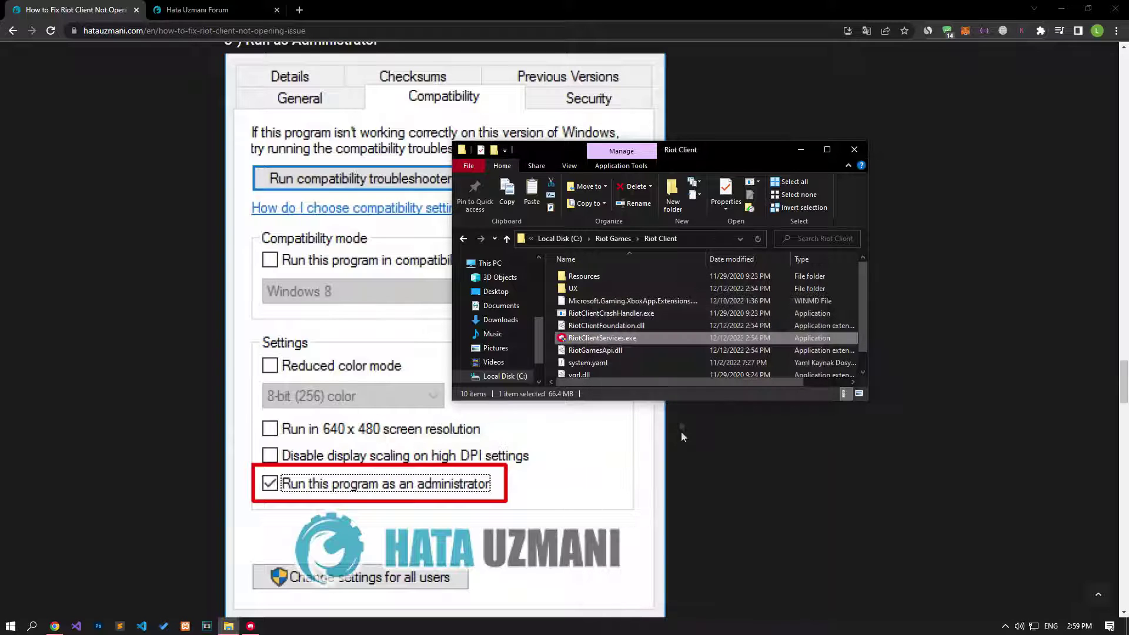
# Set RiotClientUx.exe in the UX folder to always run as administrator.
pyautogui.doubleClick(588, 286)
pyautogui.scroll(-5, 600, 324)
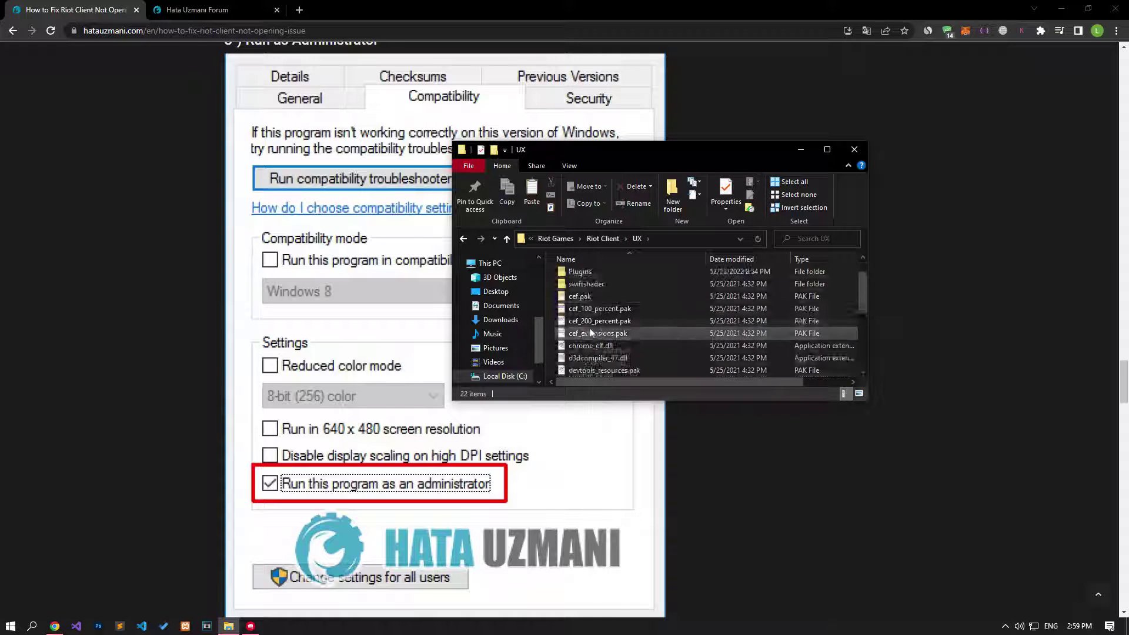
pyautogui.click(584, 321)
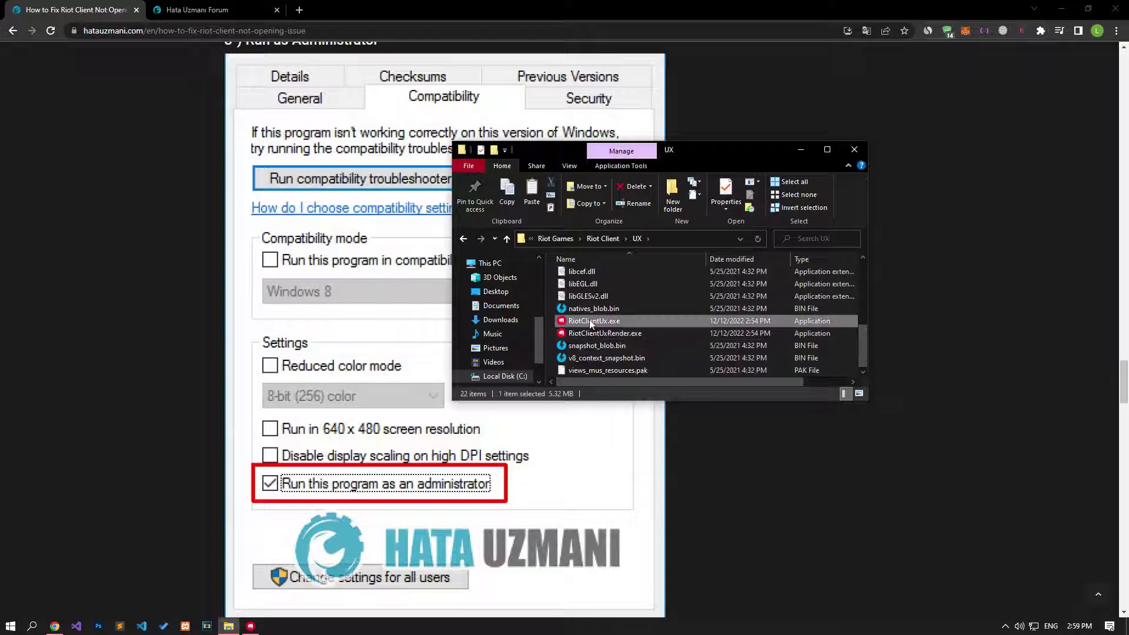
pyautogui.rightClick(589, 320)
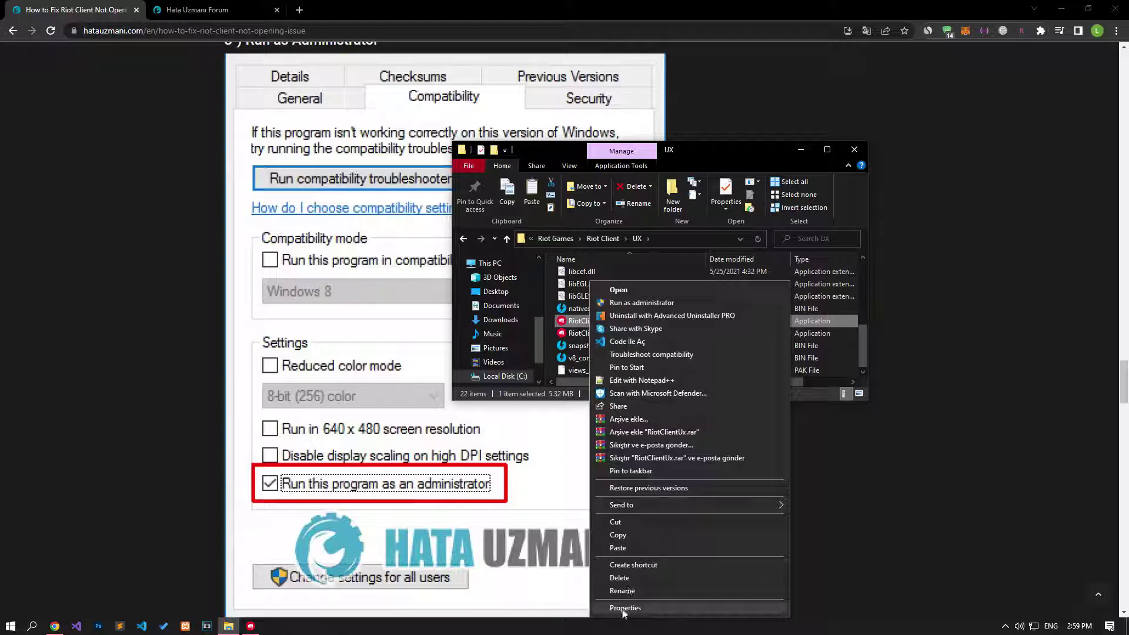
pyautogui.click(623, 609)
pyautogui.click(694, 331)
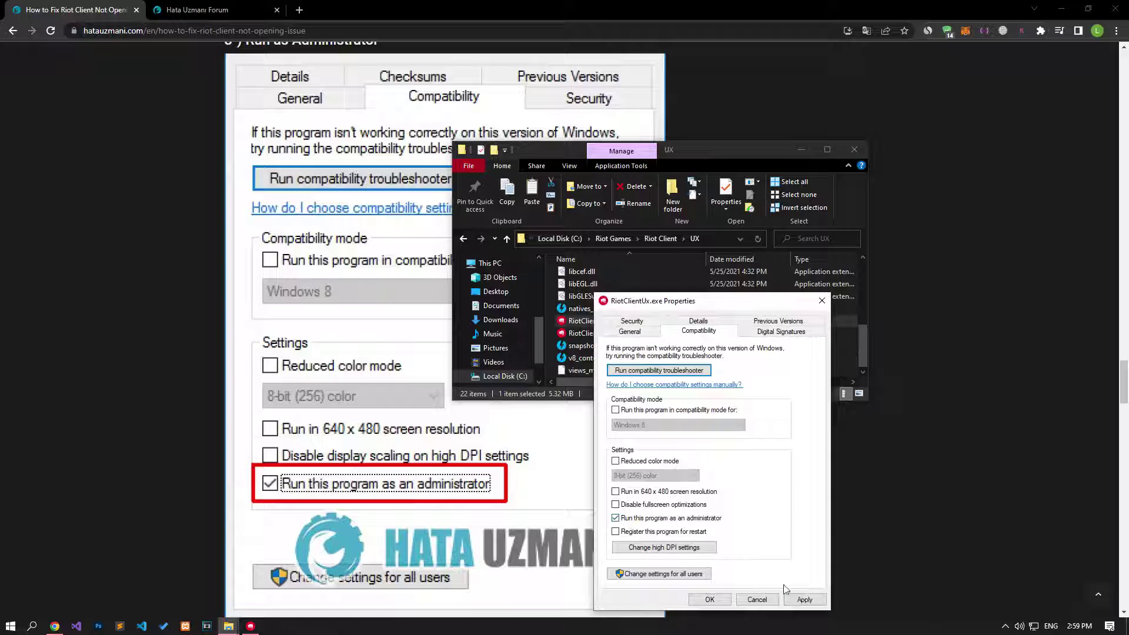
pyautogui.click(806, 600)
pyautogui.click(709, 600)
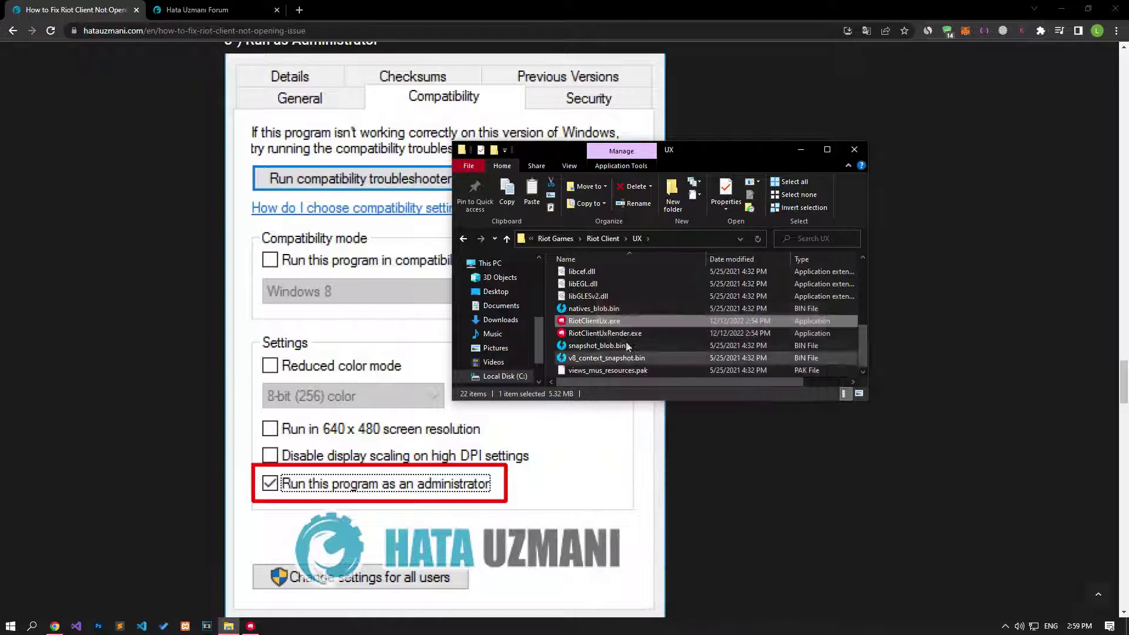
# Set RiotClientUxRender.exe to run as administrator, then return to the fix guide.
pyautogui.rightClick(582, 333)
pyautogui.click(621, 608)
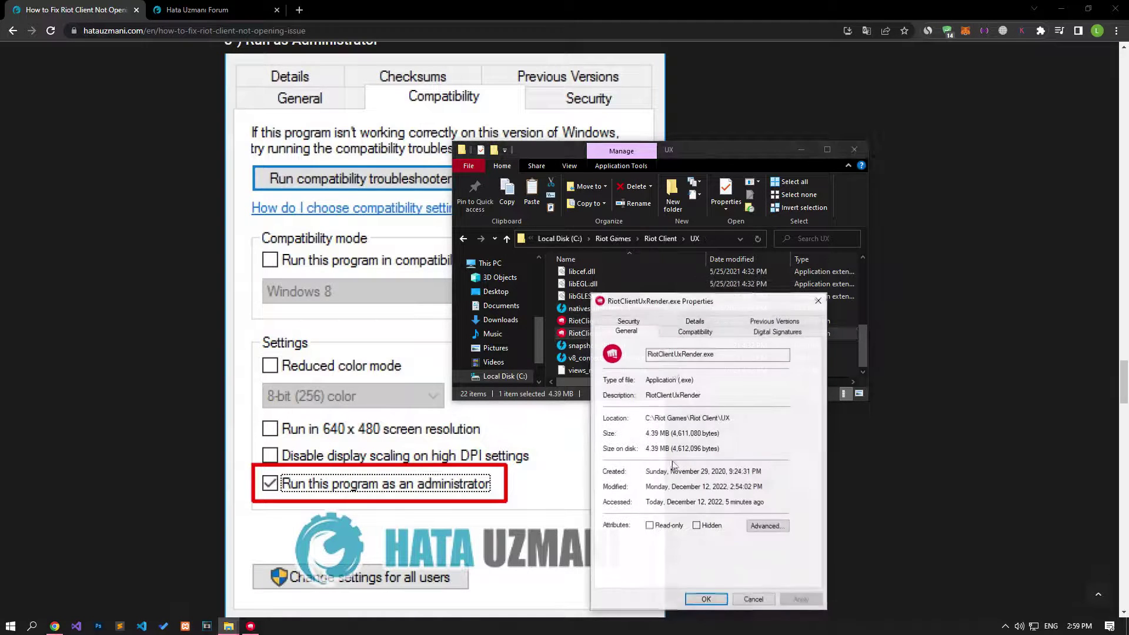
pyautogui.click(694, 331)
pyautogui.click(612, 518)
pyautogui.click(801, 600)
pyautogui.click(706, 600)
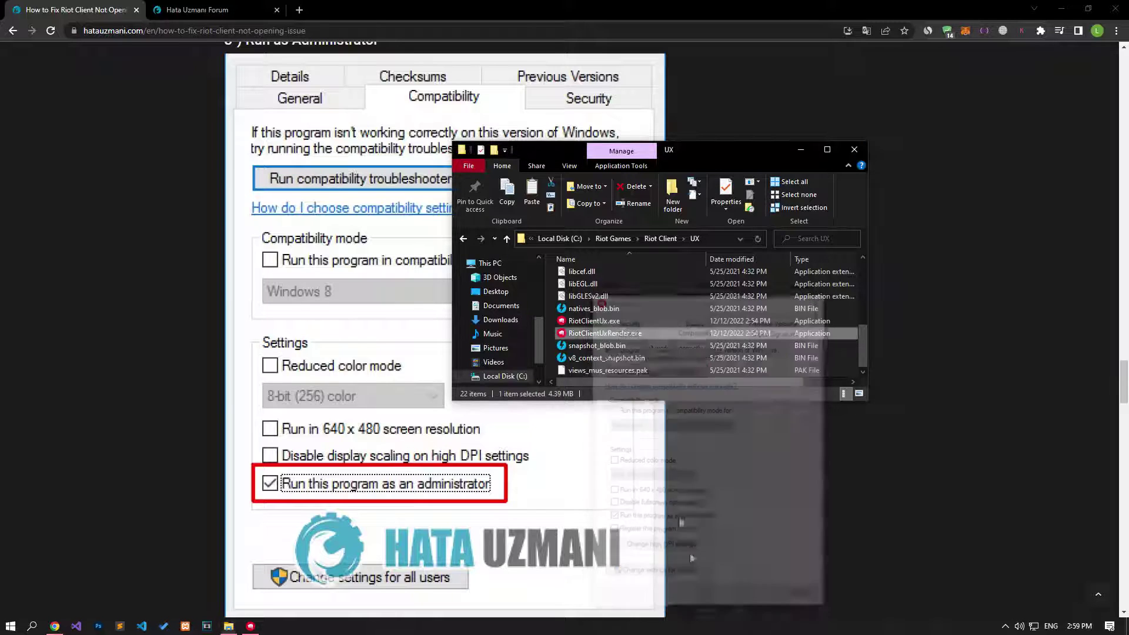
pyautogui.click(465, 240)
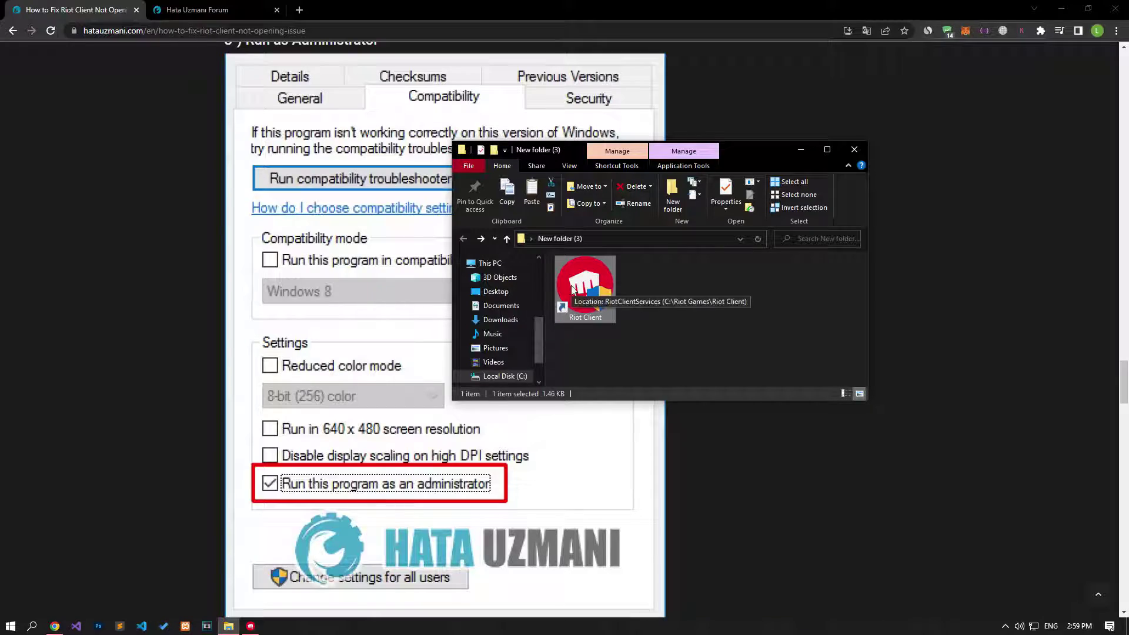
pyautogui.click(168, 390)
# Open C:\Program Files through This PC and Local Disk (C:).
pyautogui.scroll(-7, 168, 390)
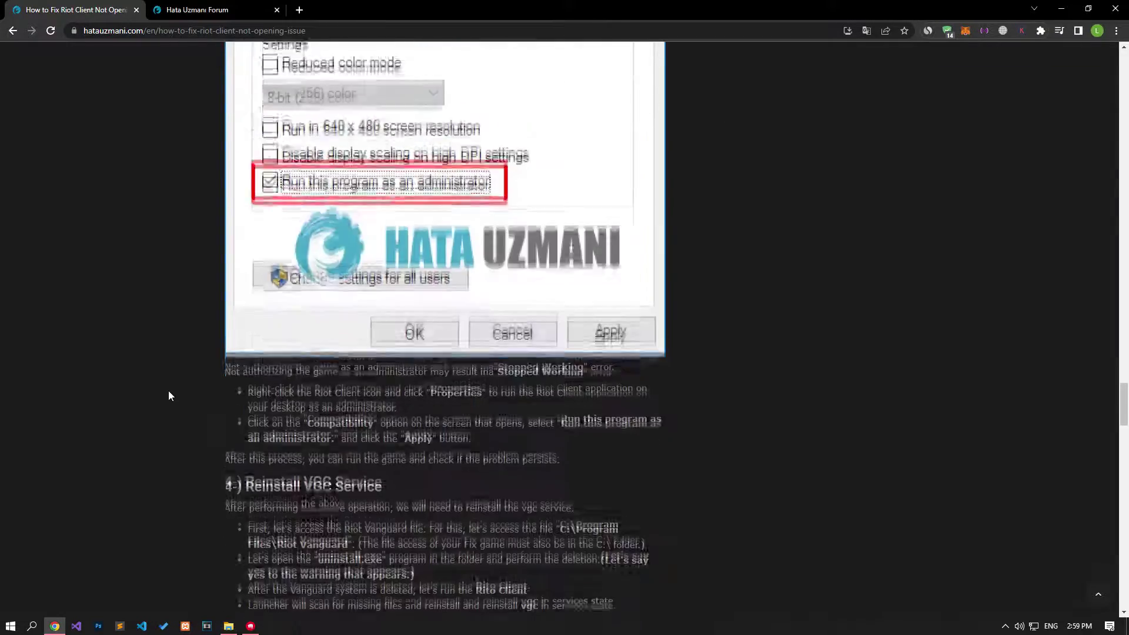
pyautogui.scroll(-5, 168, 391)
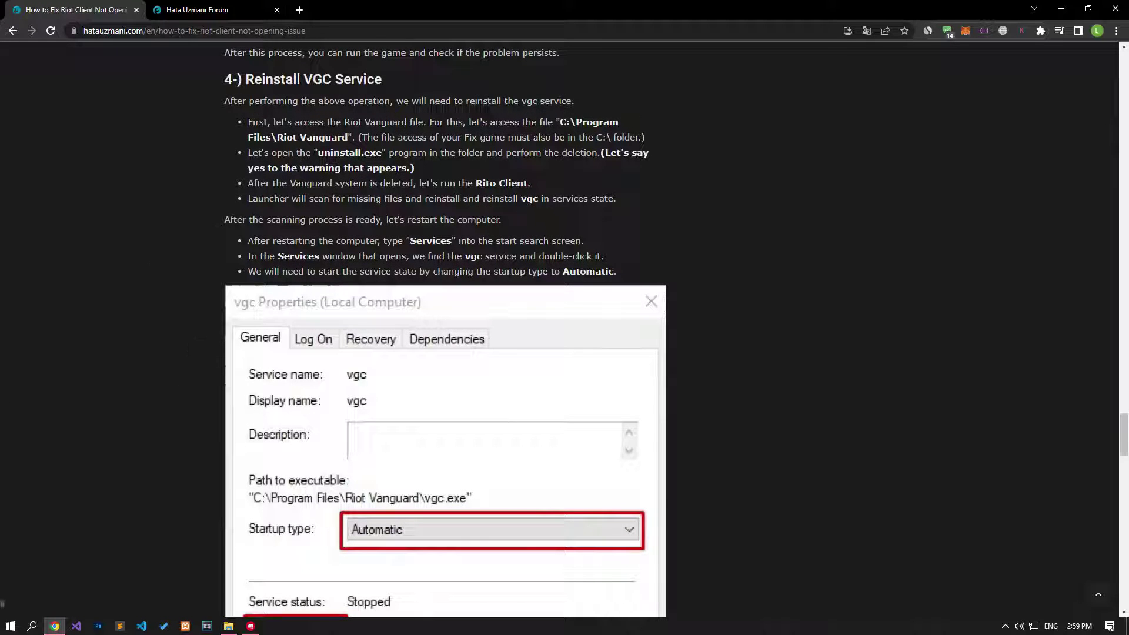
pyautogui.press('super')
pyautogui.write('th')
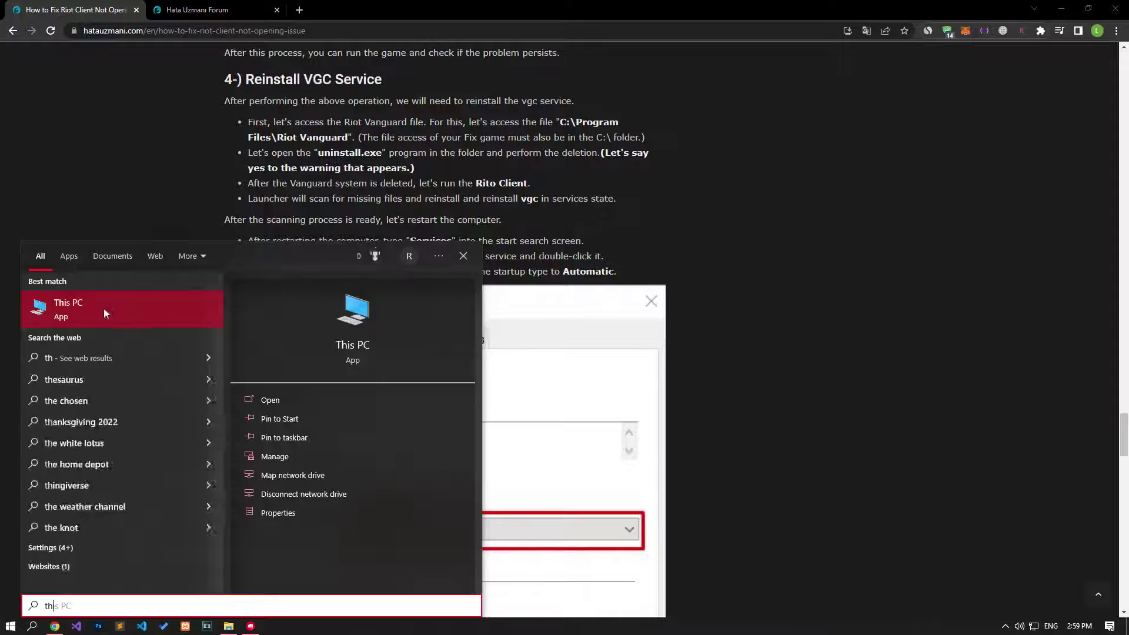
pyautogui.click(103, 313)
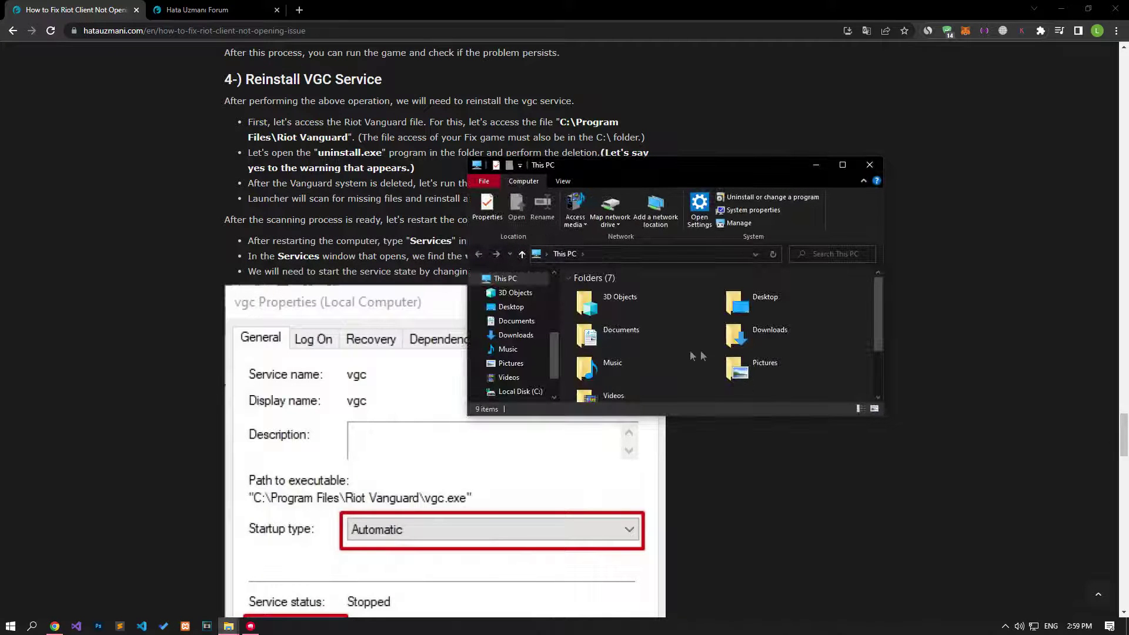
pyautogui.scroll(-2, 690, 350)
pyautogui.click(657, 384)
pyautogui.doubleClick(656, 385)
pyautogui.scroll(-2, 651, 331)
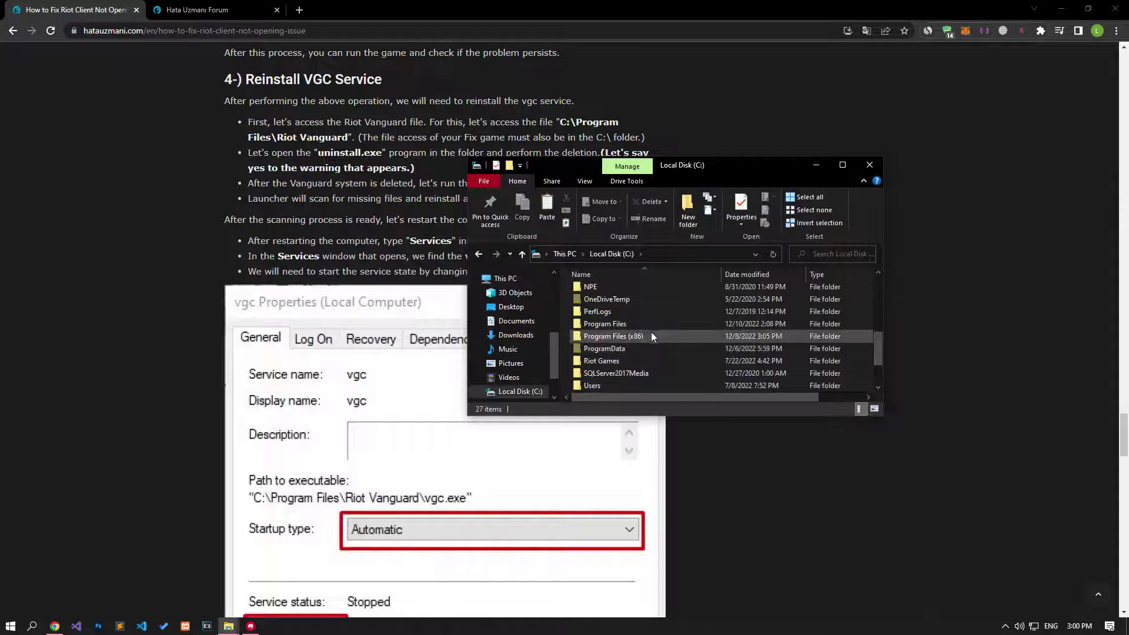
pyautogui.click(600, 324)
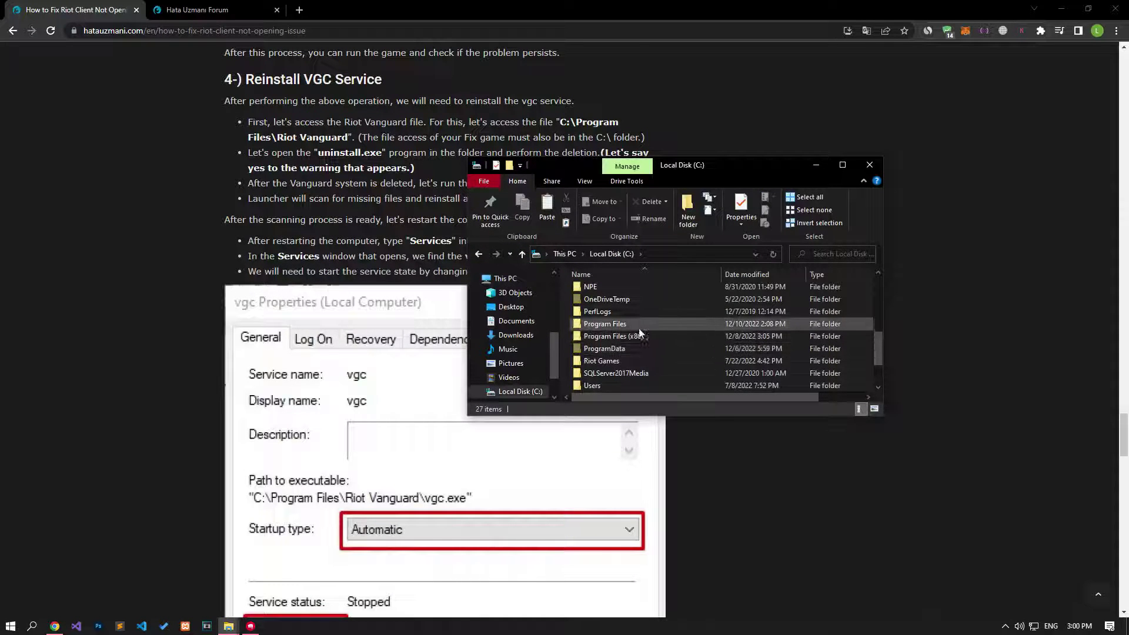
pyautogui.doubleClick(605, 325)
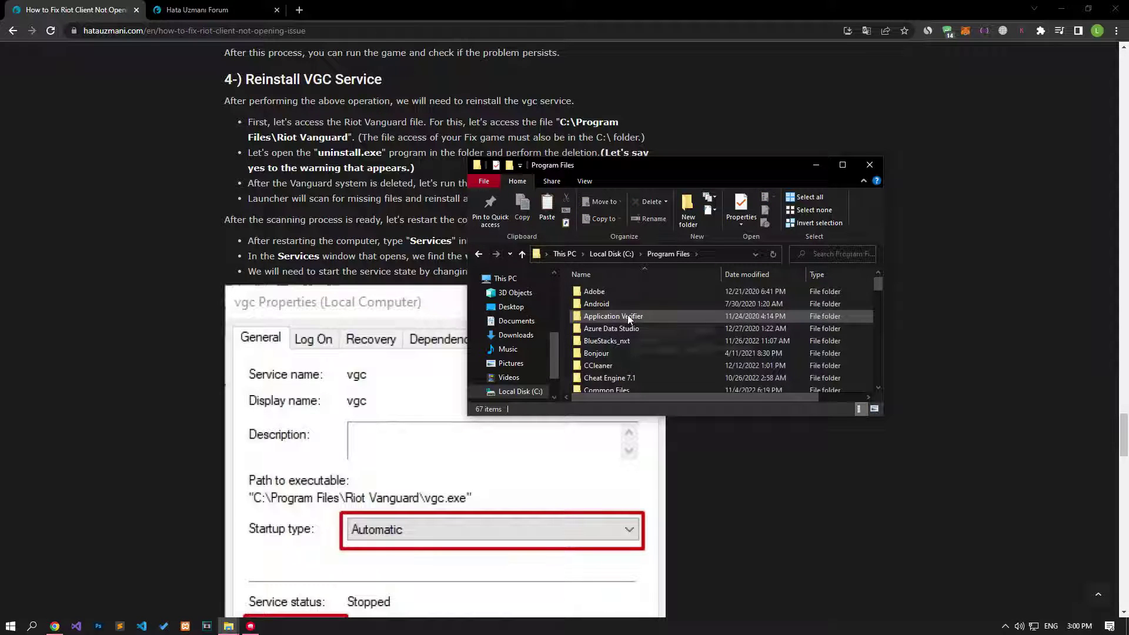
# Run the Riot Vanguard uninstaller and confirm the complete removal.
pyautogui.click(626, 315)
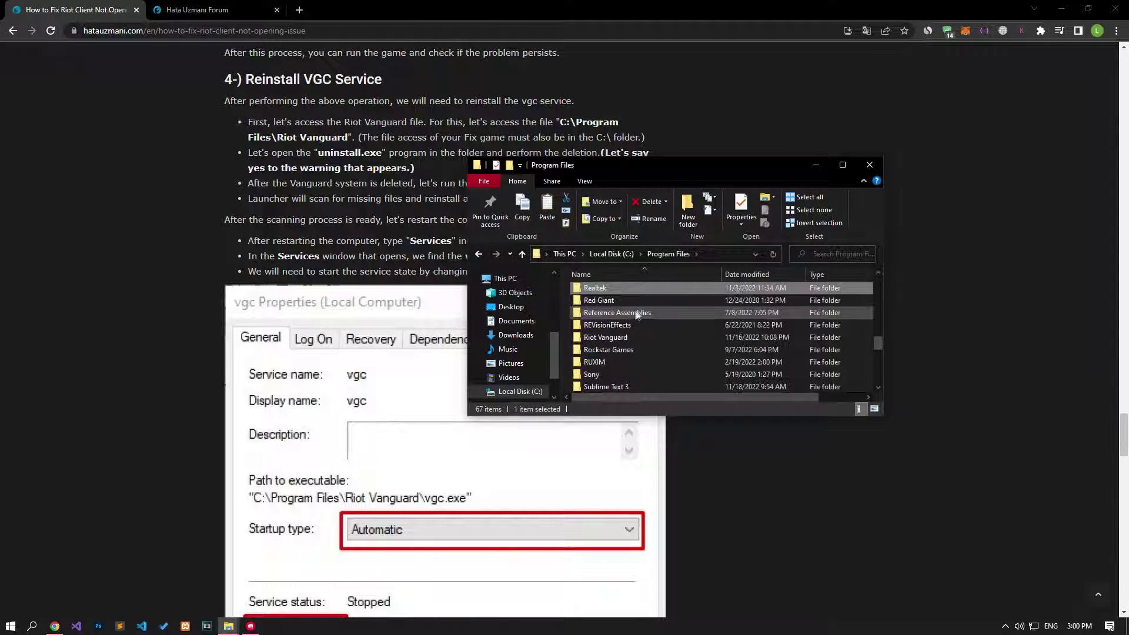
pyautogui.scroll(-15, 618, 329)
pyautogui.click(606, 339)
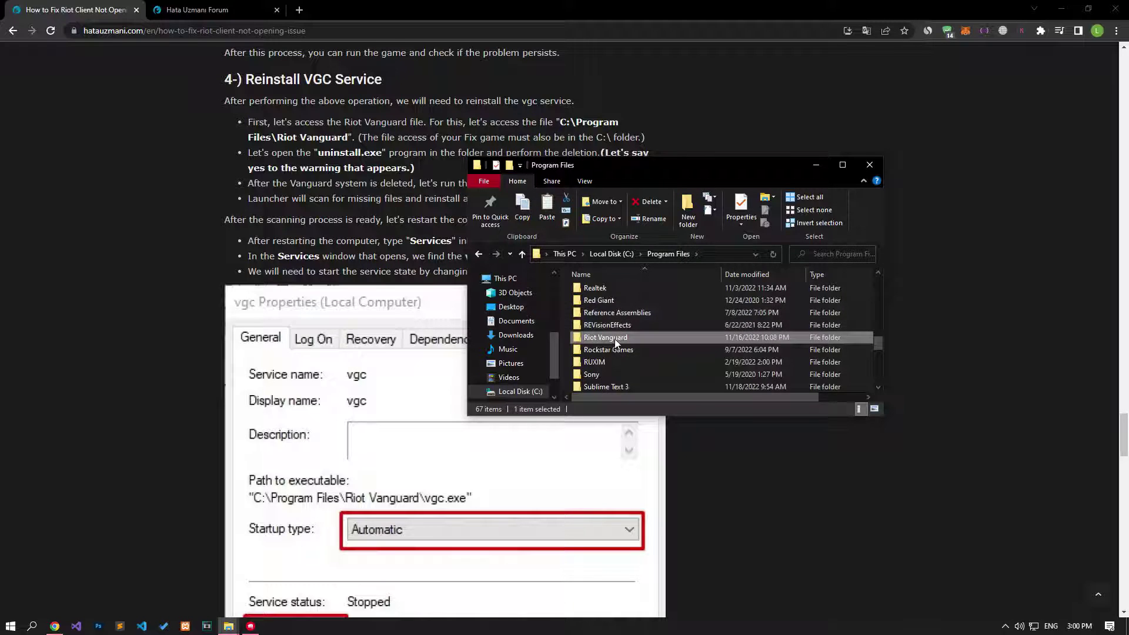
pyautogui.doubleClick(605, 339)
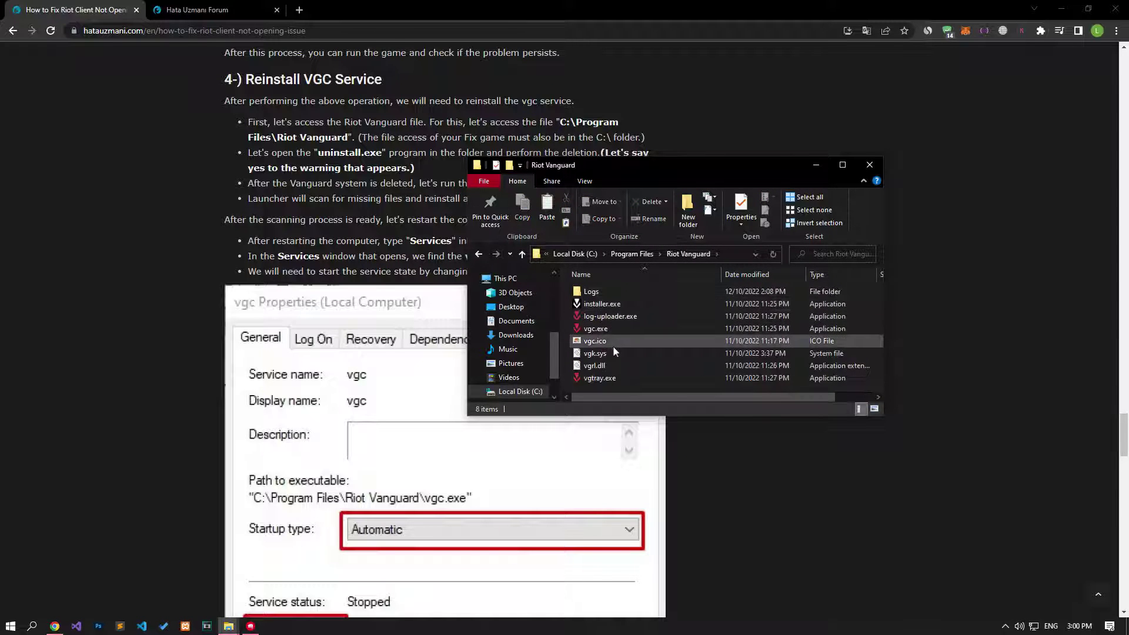
pyautogui.click(607, 311)
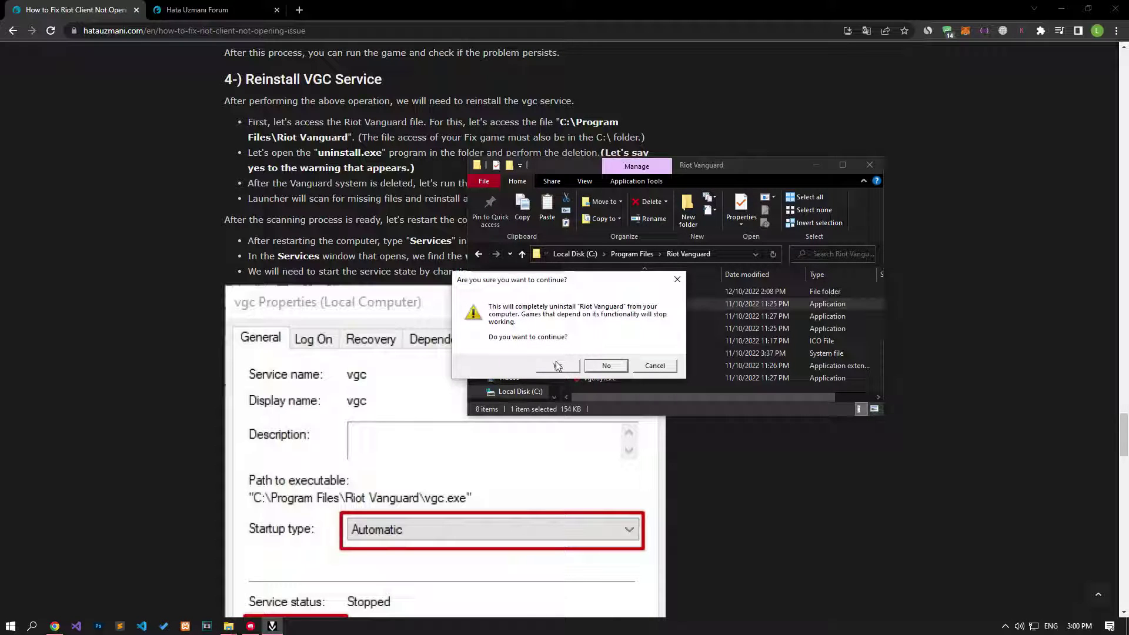
pyautogui.click(554, 366)
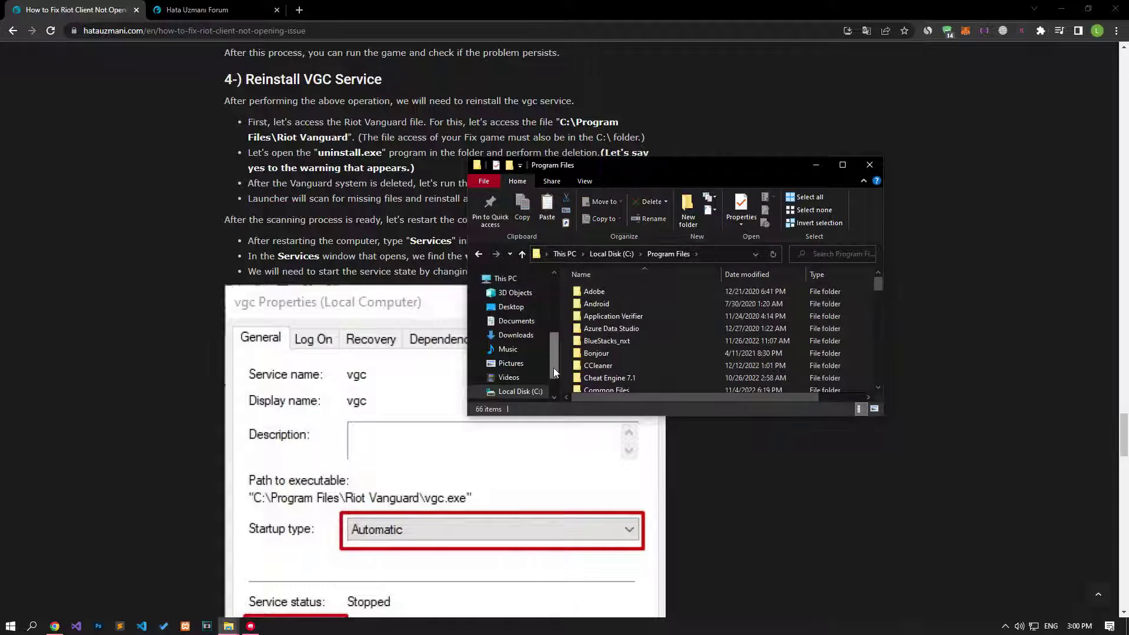
# Close File Explorer and end the running Riot Client task in Task Manager.
pyautogui.click(870, 164)
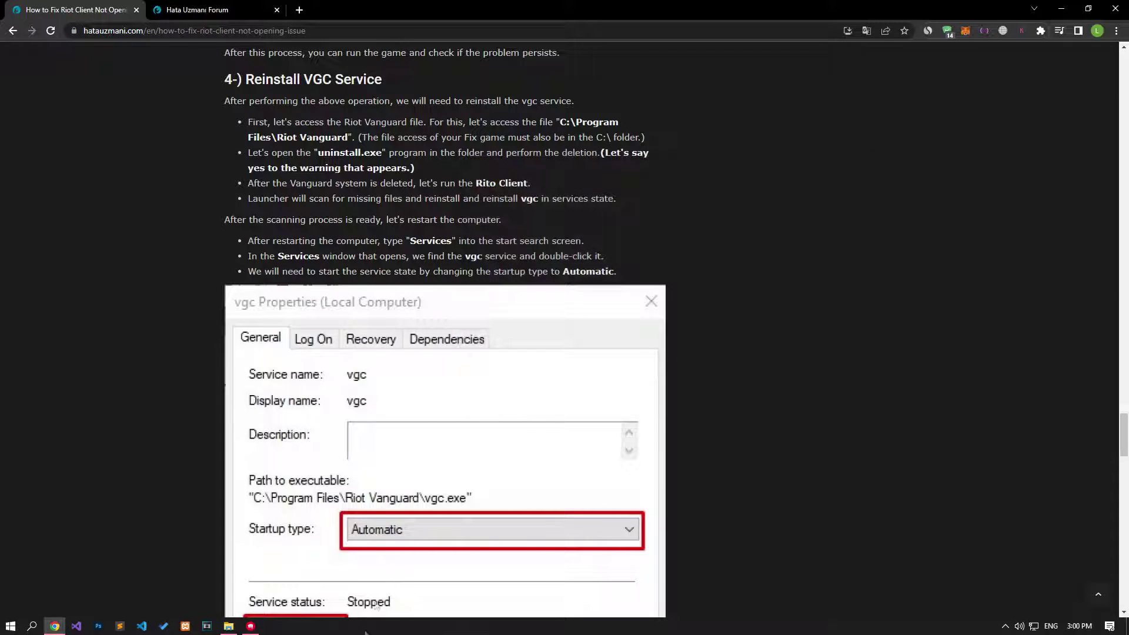
pyautogui.rightClick(359, 626)
pyautogui.click(393, 576)
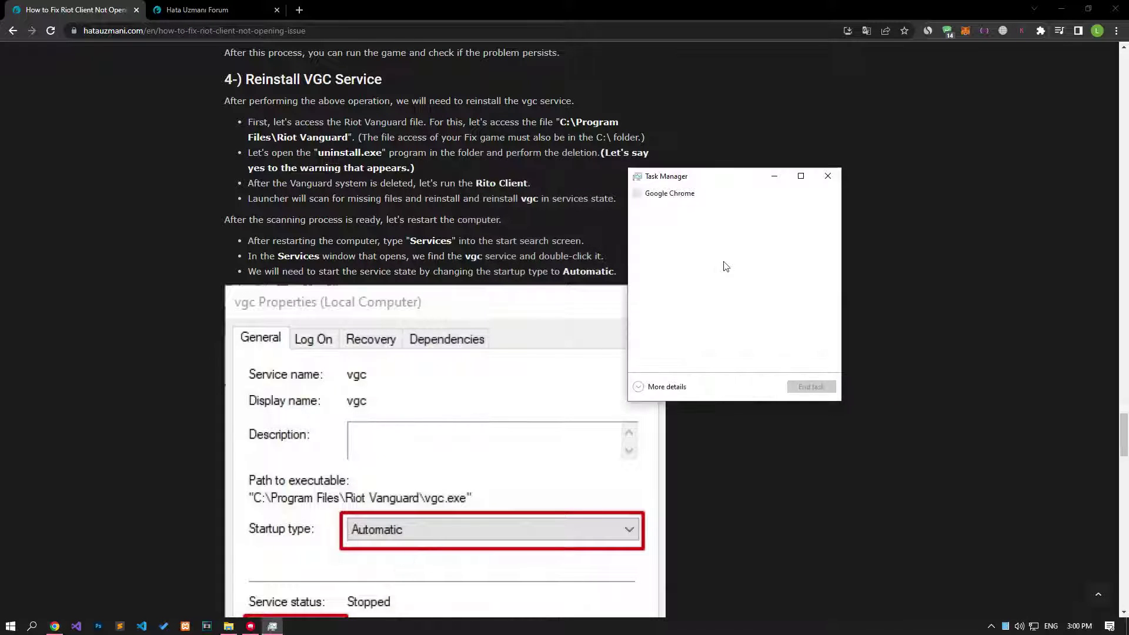
pyautogui.click(667, 211)
pyautogui.click(811, 386)
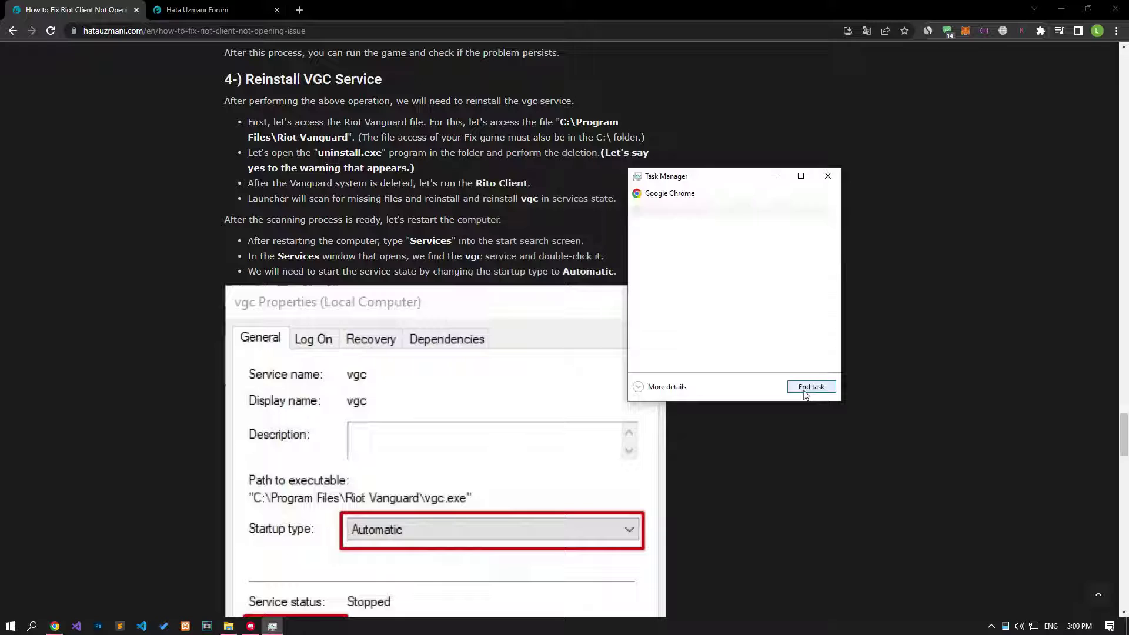
pyautogui.click(827, 176)
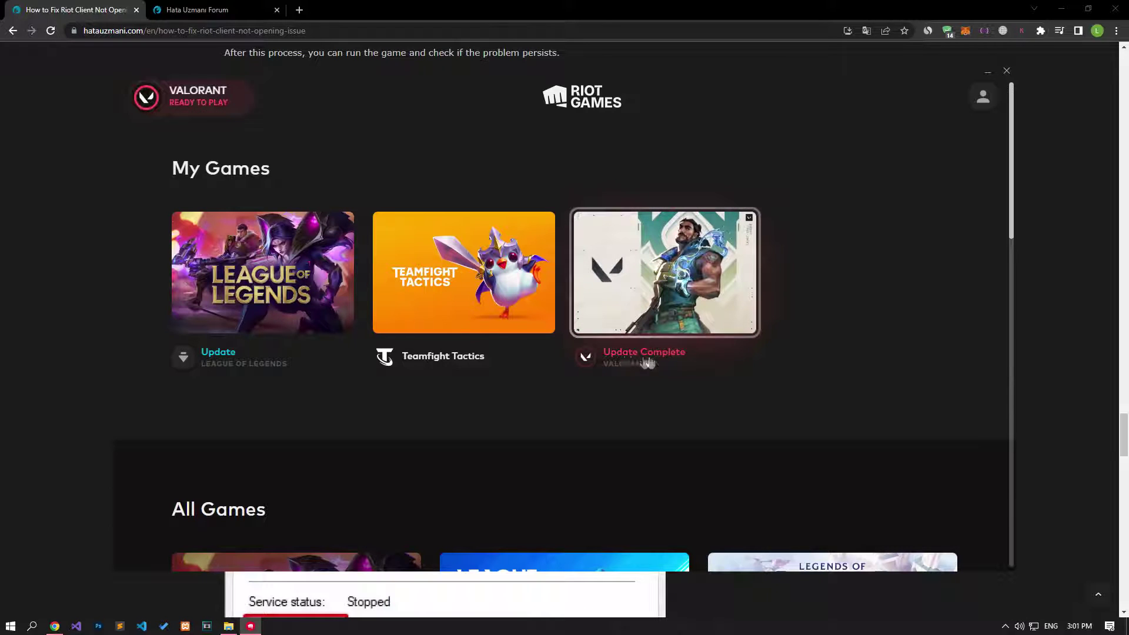
# In Services, set vgc's Startup type to Automatic, start it, and apply.
pyautogui.click(988, 72)
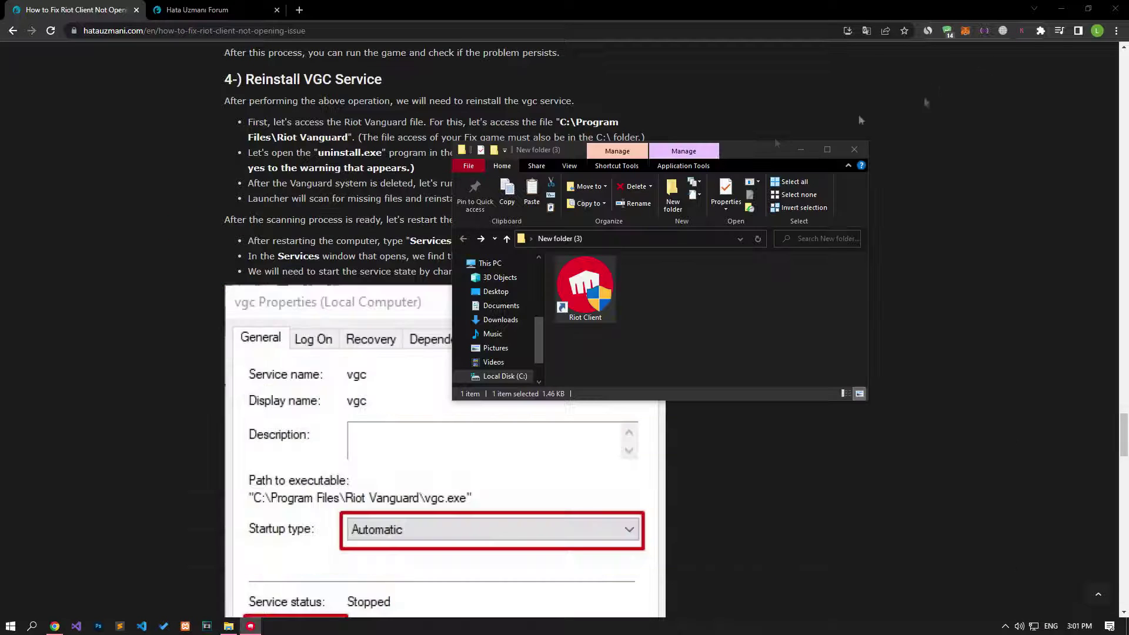
pyautogui.press('super')
pyautogui.write('ser')
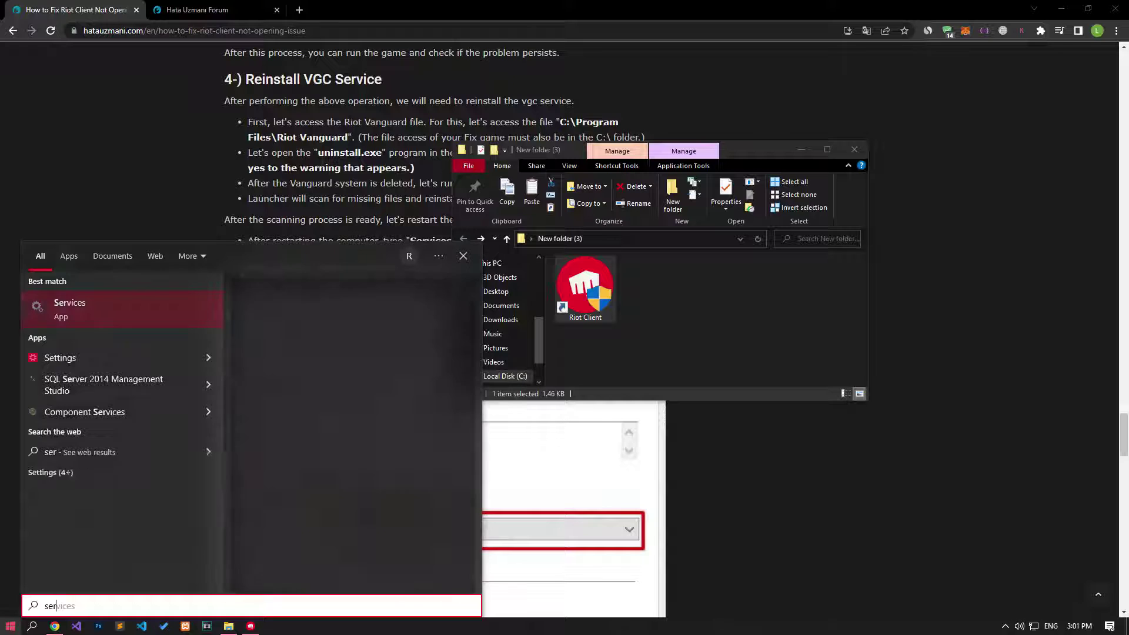
pyautogui.write('vices')
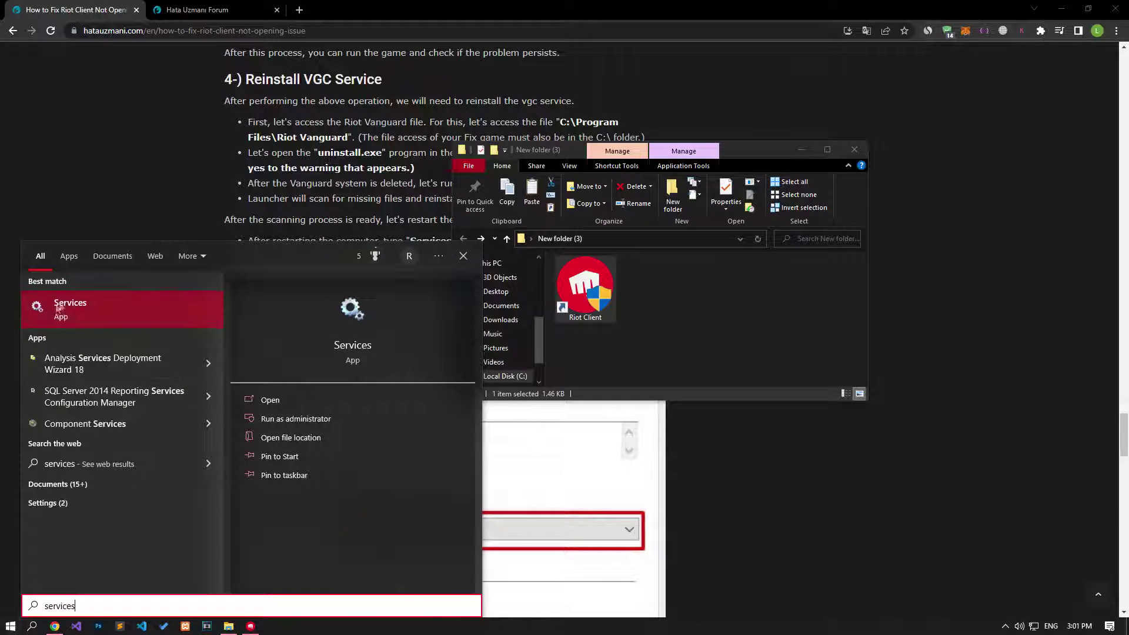
pyautogui.click(97, 308)
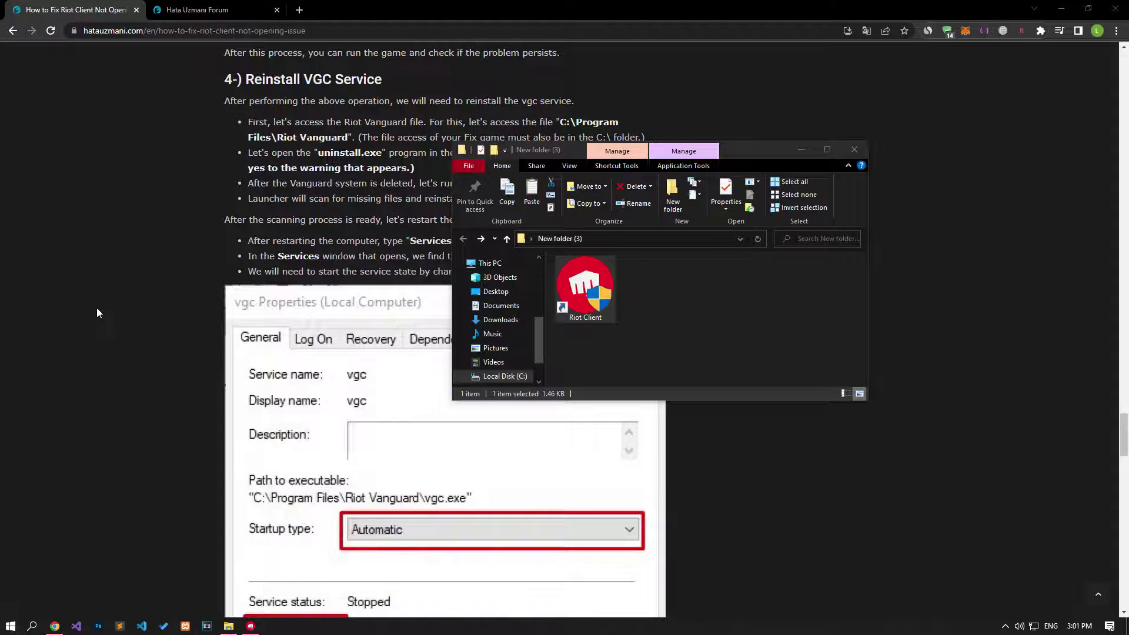
pyautogui.click(594, 364)
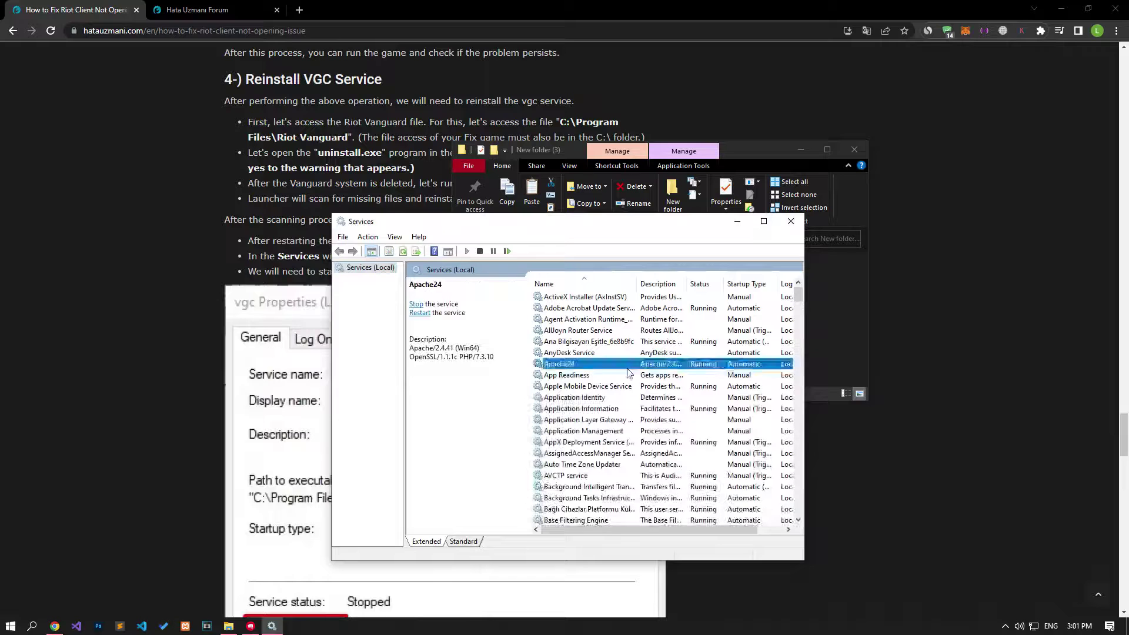
pyautogui.write('vgc')
pyautogui.doubleClick(563, 298)
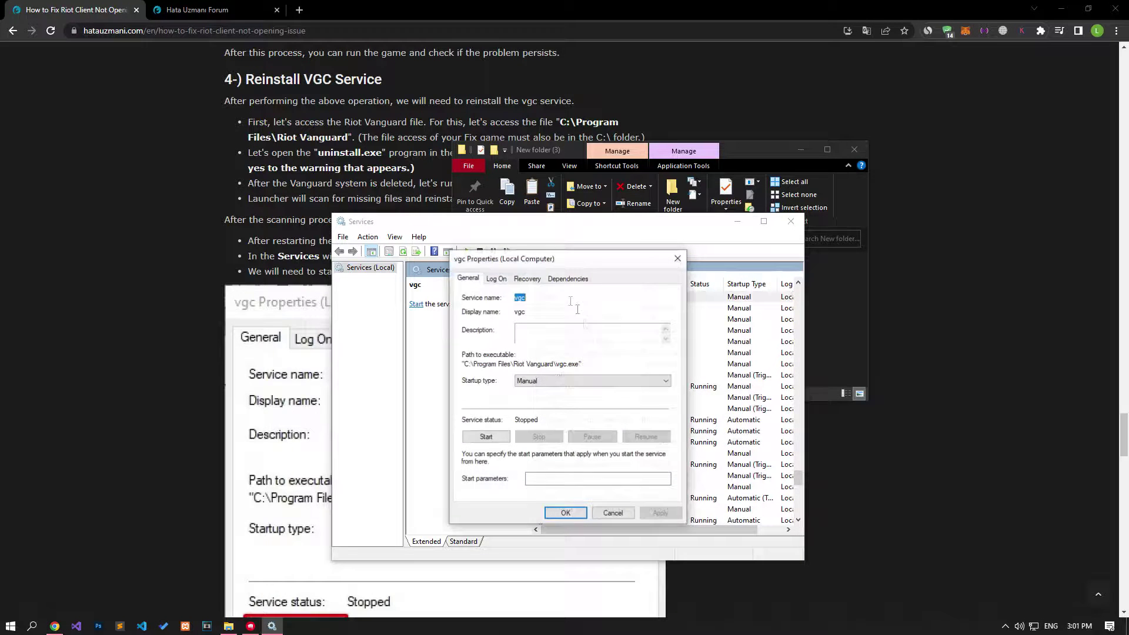
pyautogui.click(577, 380)
pyautogui.click(539, 402)
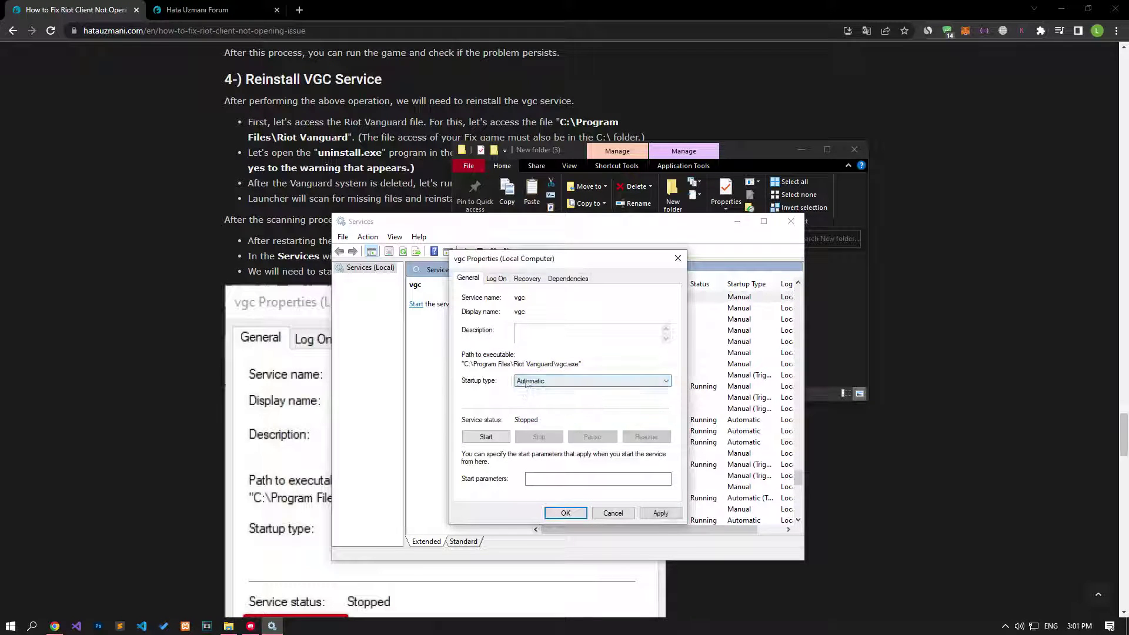
pyautogui.click(482, 437)
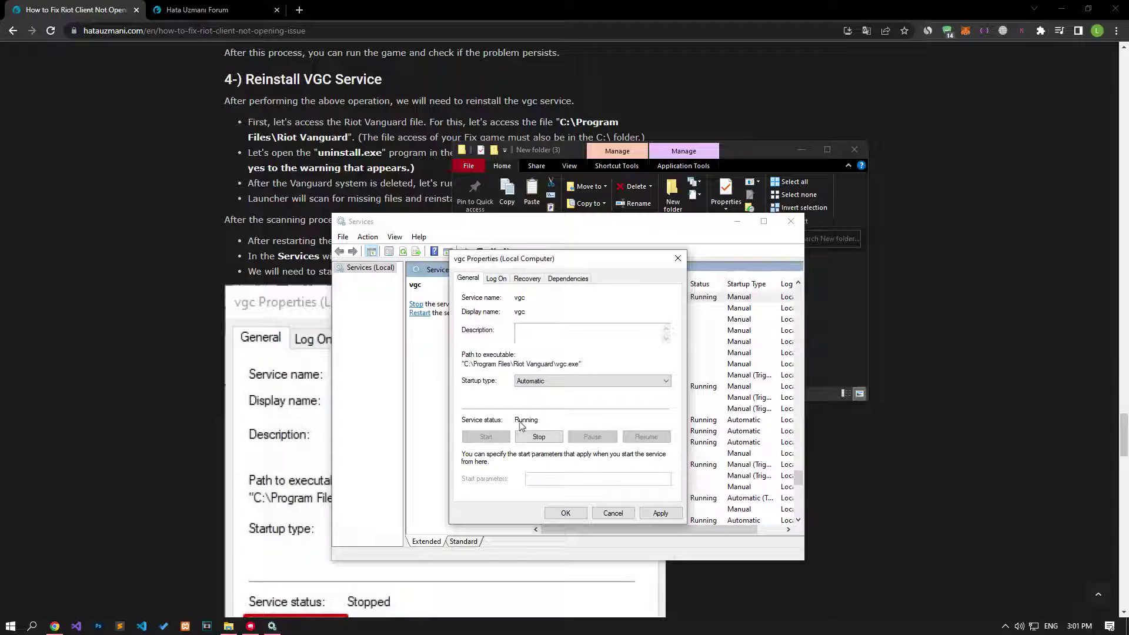
pyautogui.click(661, 516)
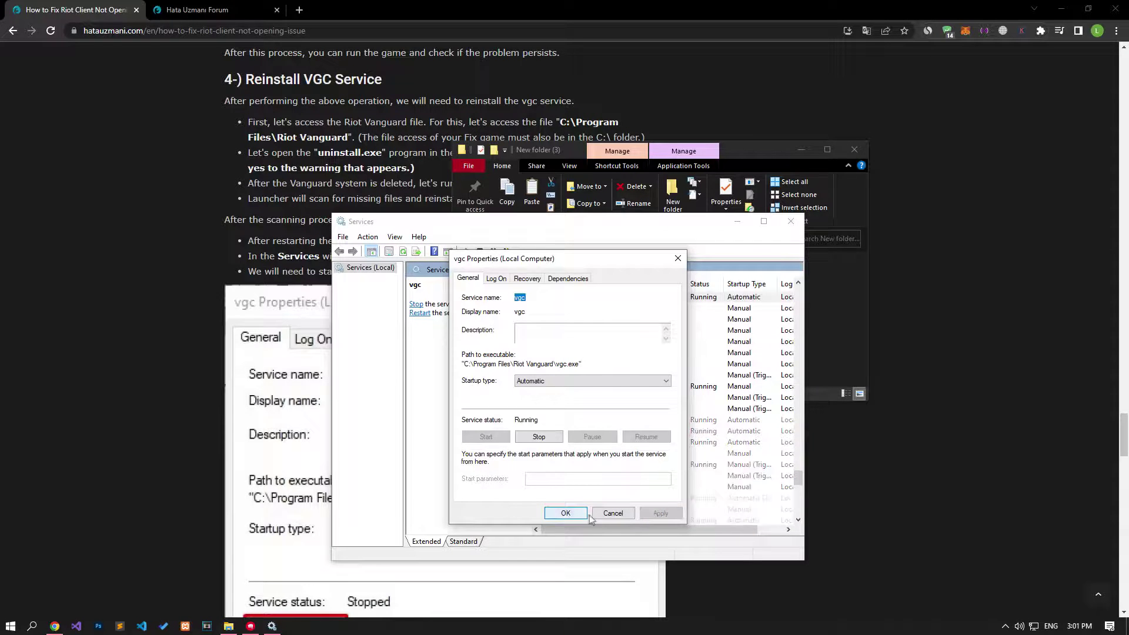
pyautogui.click(570, 516)
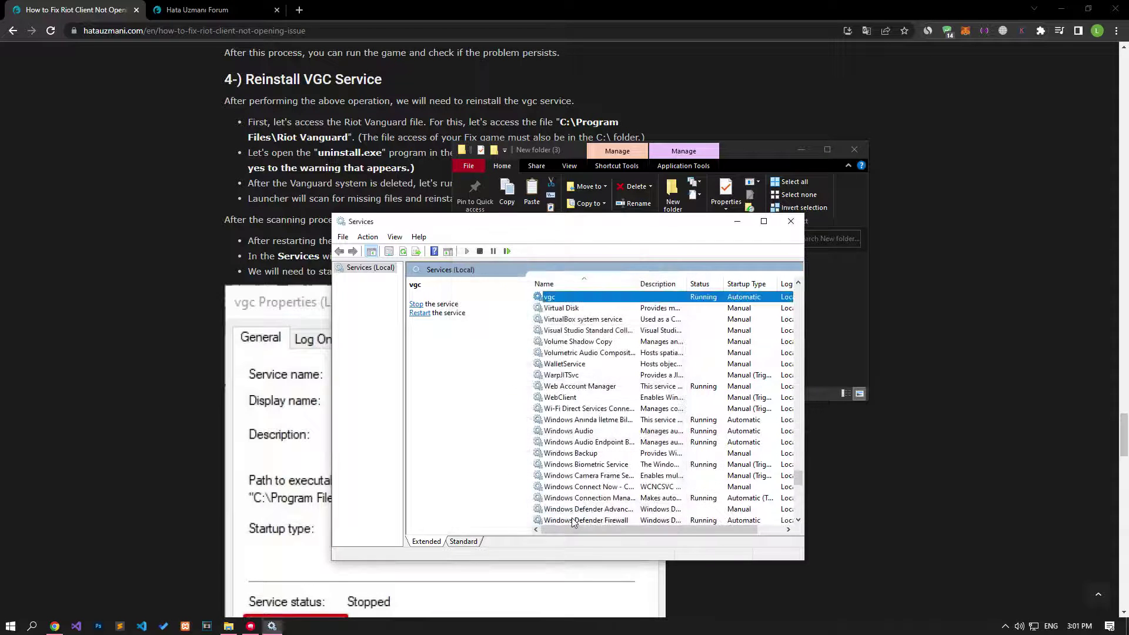
# End the Riot Client process in Task Manager, then search Start for %localappdata%.
pyautogui.click(791, 219)
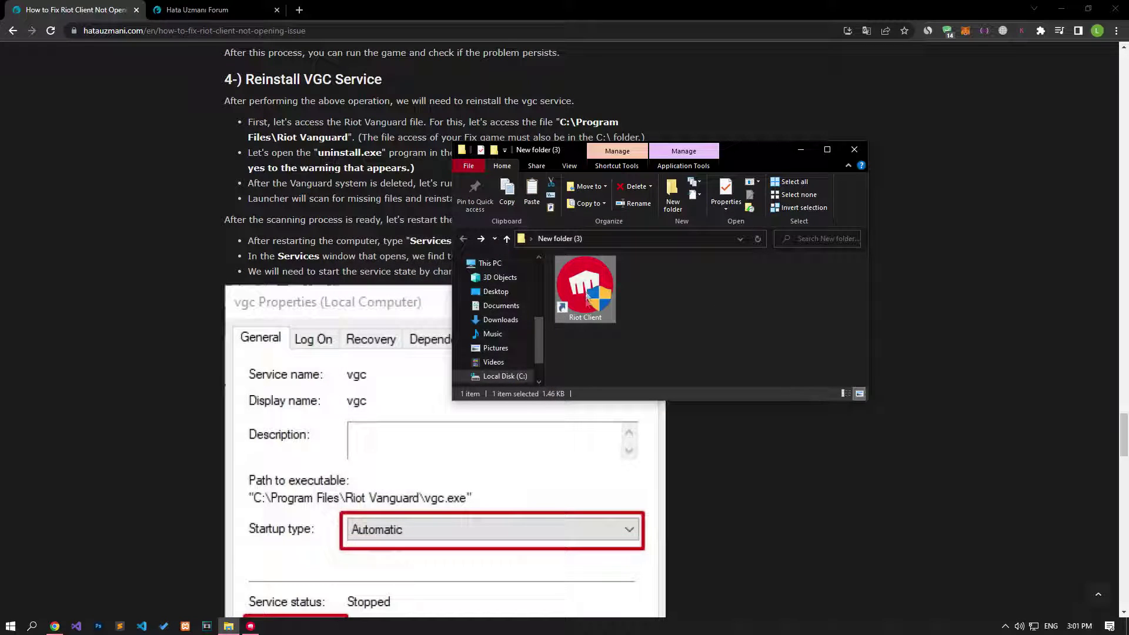
pyautogui.click(666, 326)
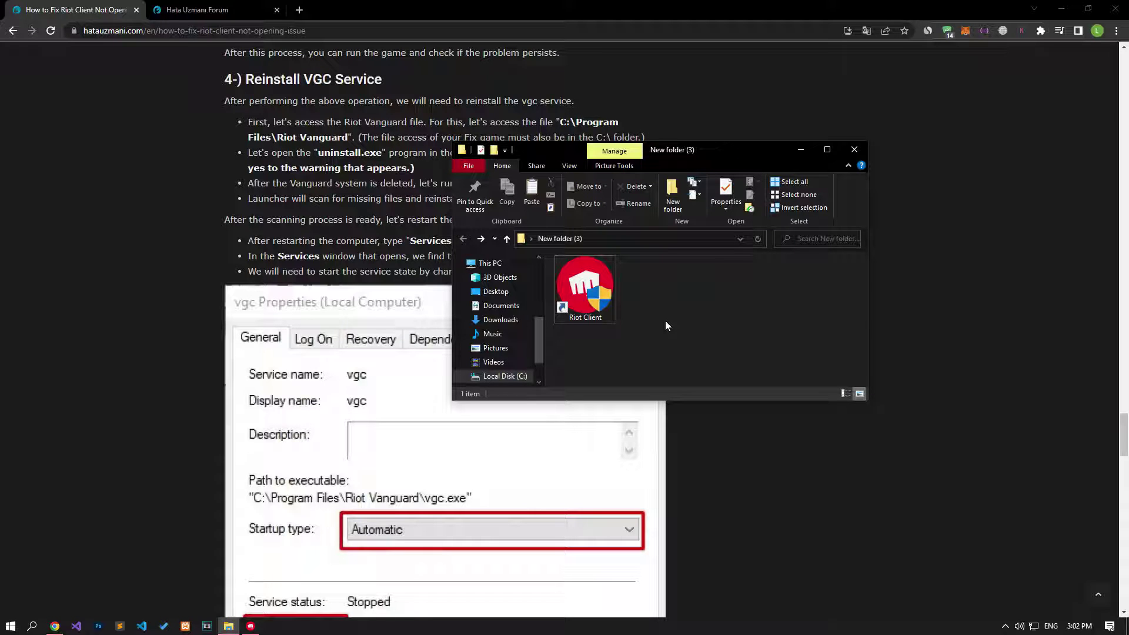
pyautogui.rightClick(433, 625)
pyautogui.click(500, 579)
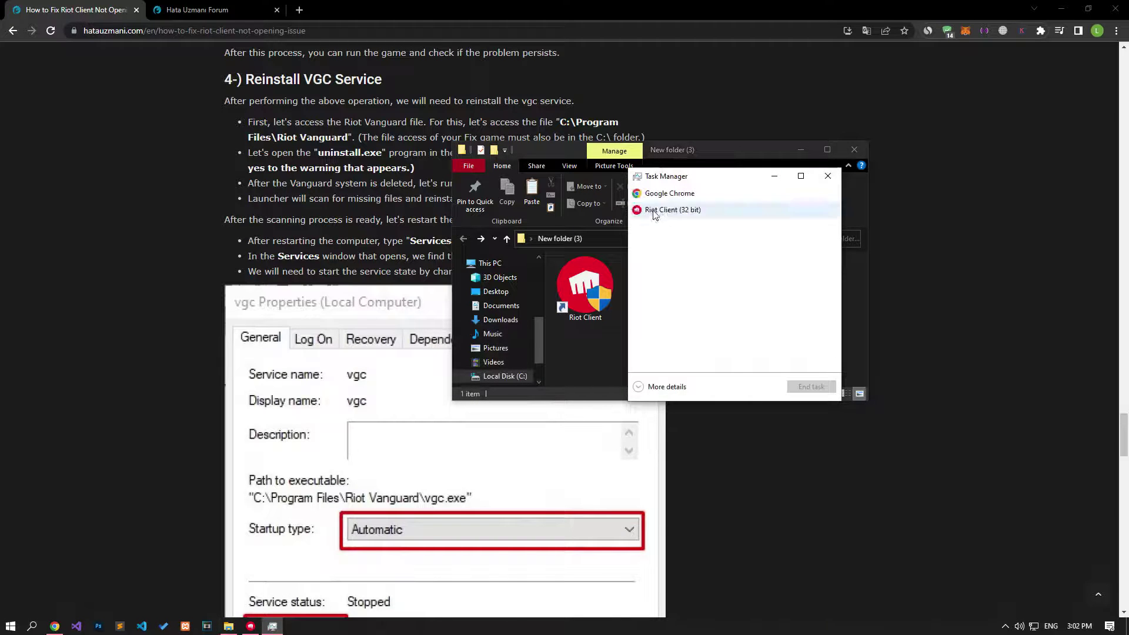
pyautogui.click(654, 213)
pyautogui.click(809, 387)
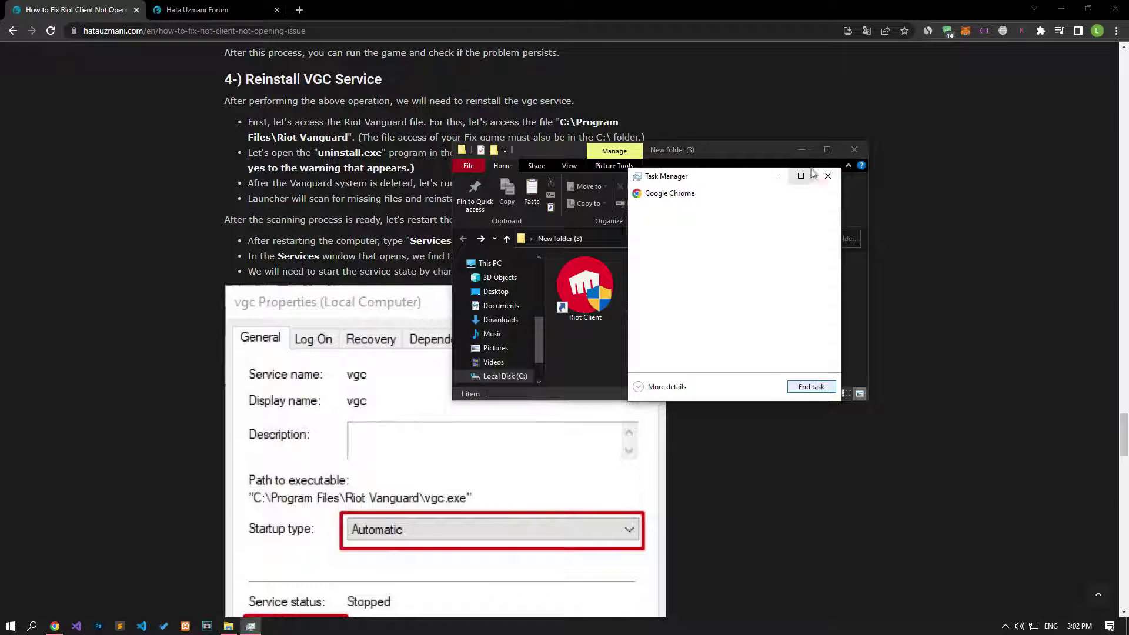
pyautogui.click(827, 176)
pyautogui.click(10, 625)
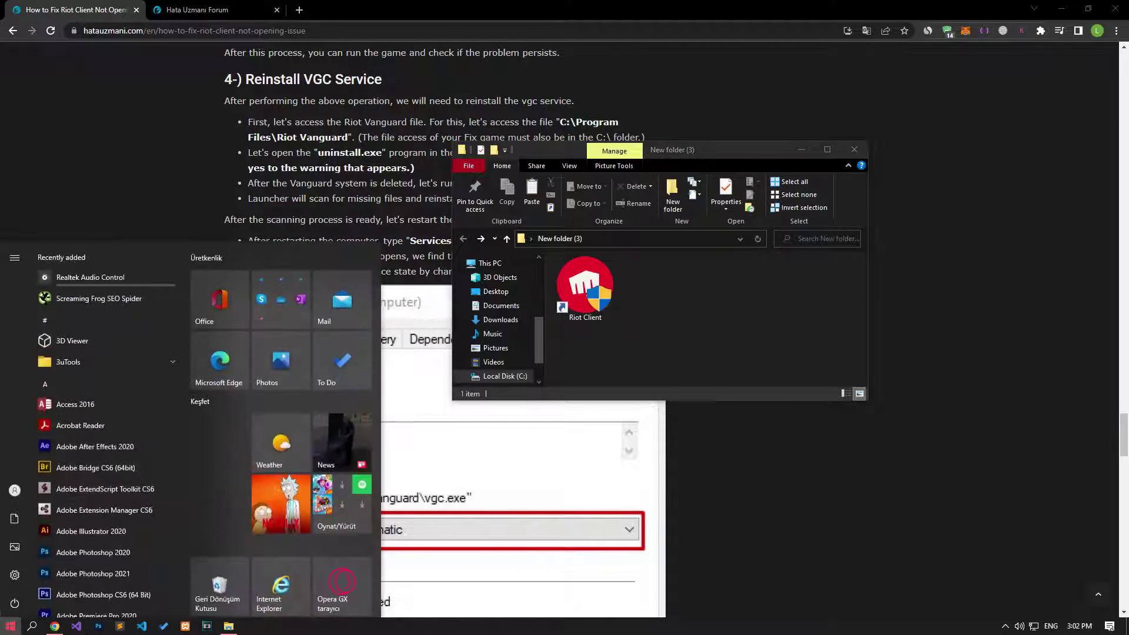
pyautogui.write('%localappdata%')
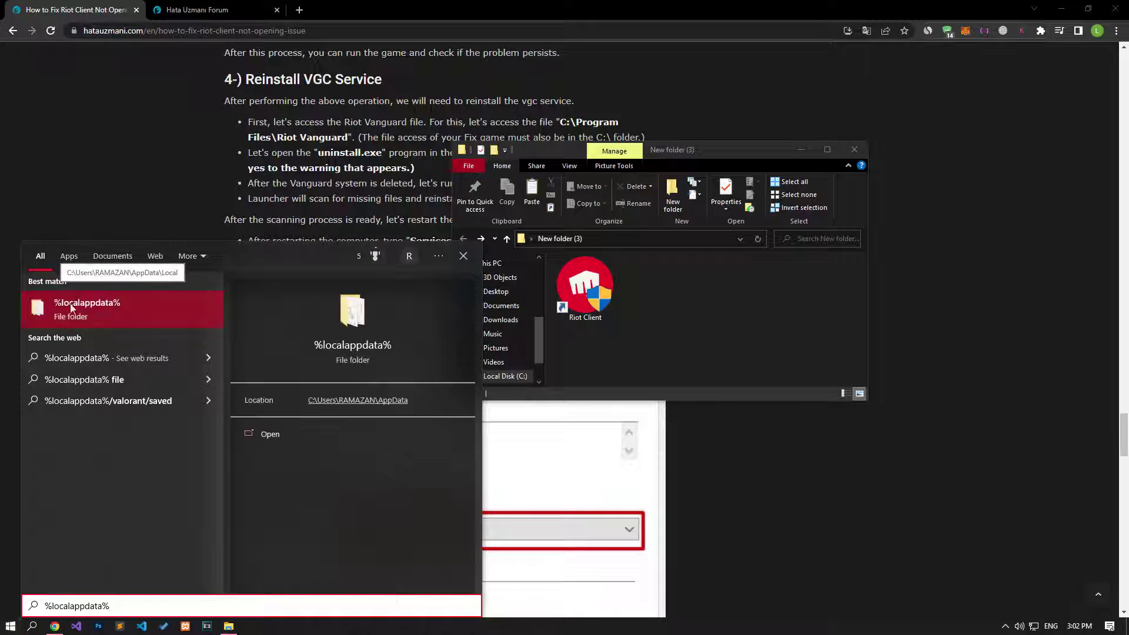
# Open the Riot Games folder inside the local app data folder.
pyautogui.click(95, 307)
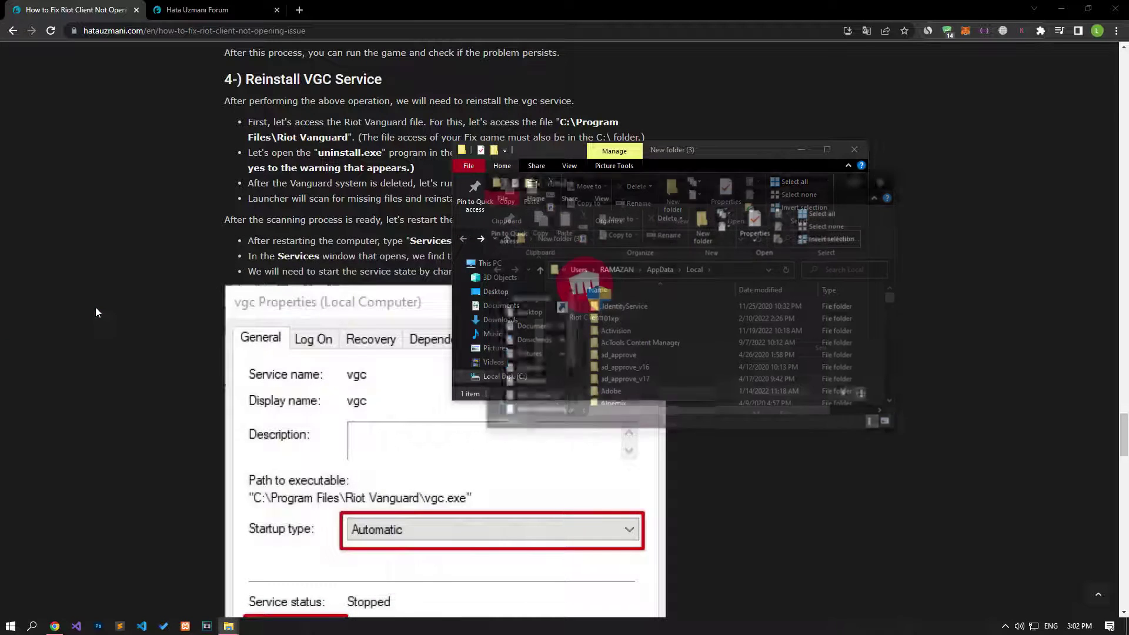
pyautogui.press('r')
pyautogui.press('i')
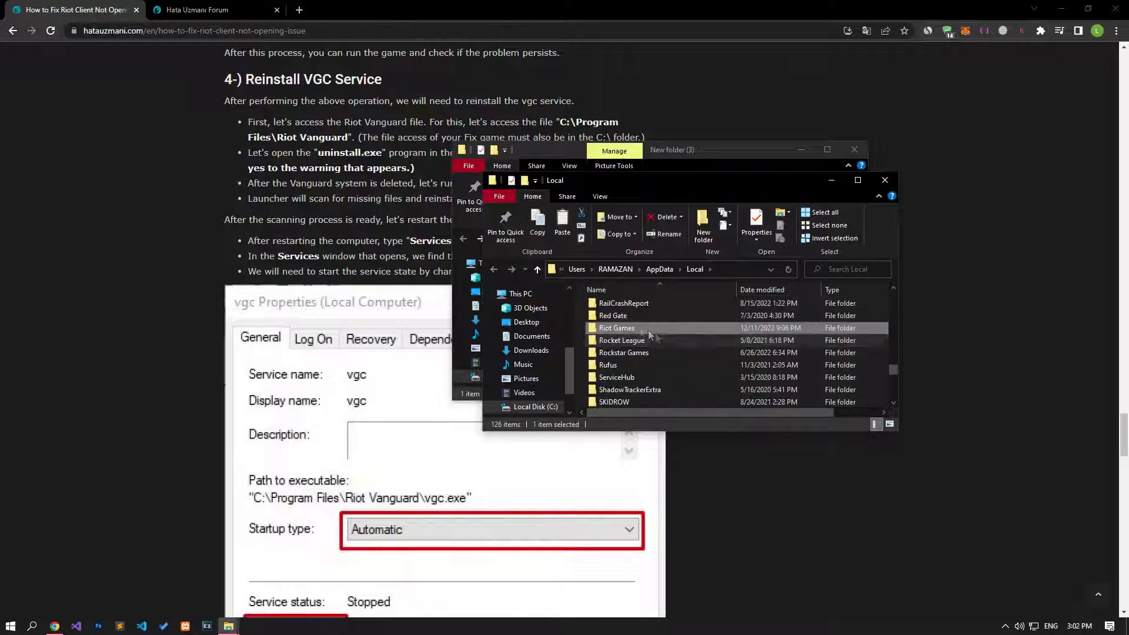
pyautogui.doubleClick(622, 329)
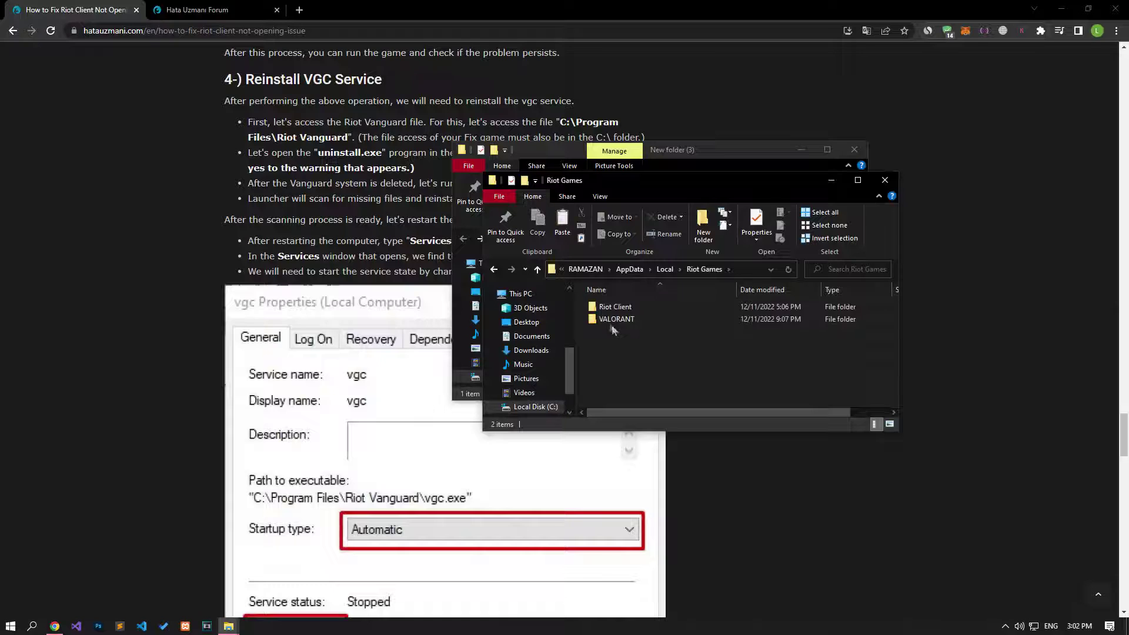
pyautogui.doubleClick(609, 302)
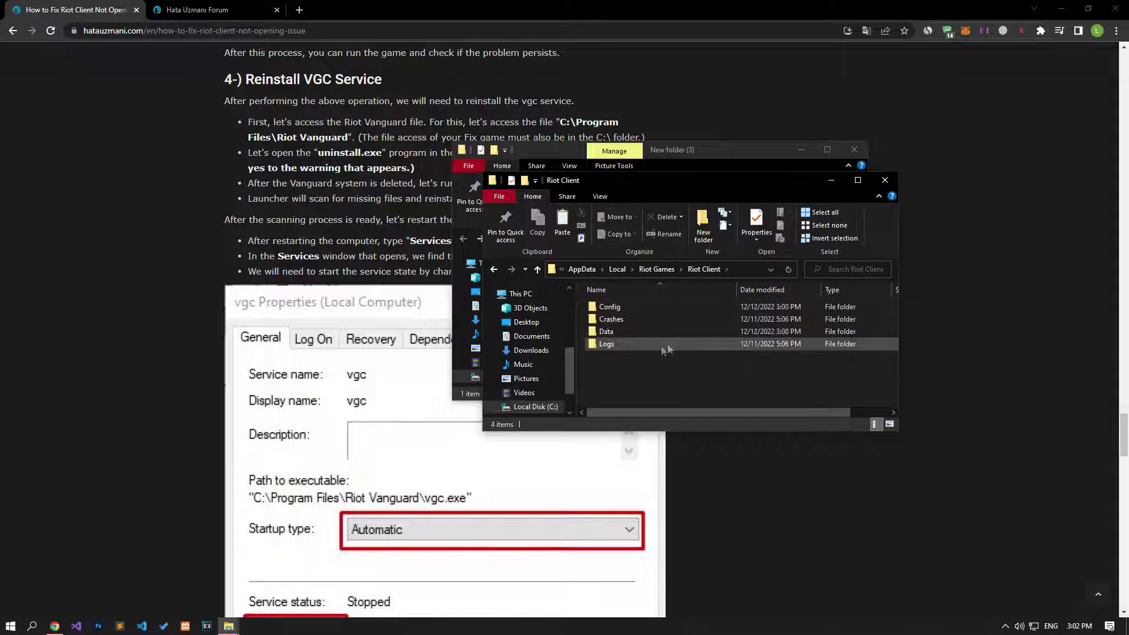
pyautogui.hotkey('alt', 'Left')
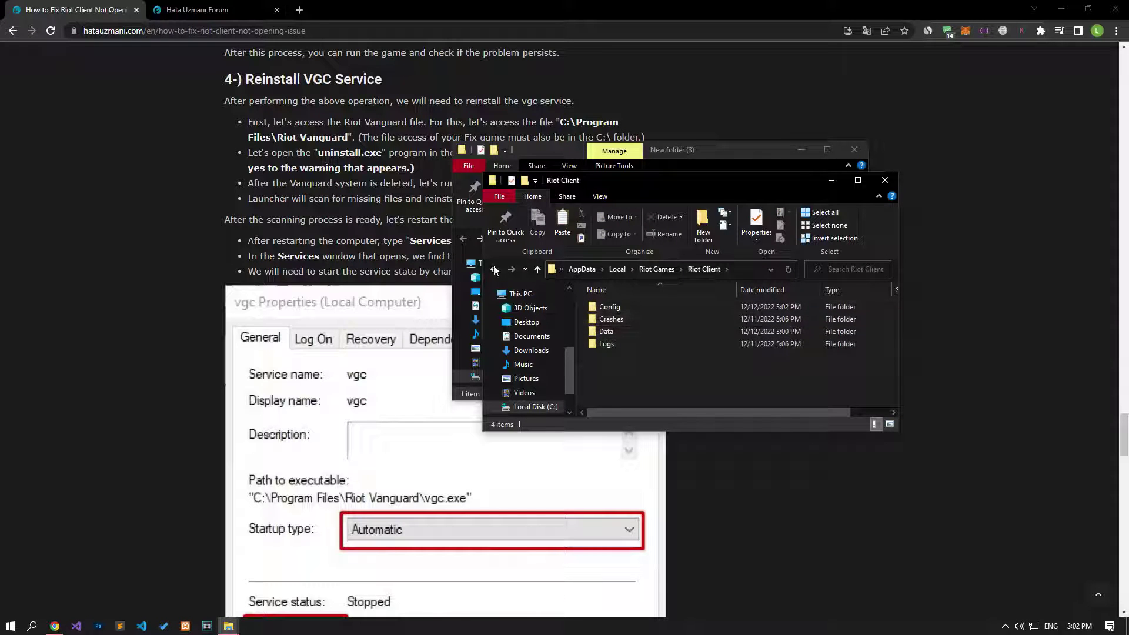
# Delete the Riot Client and VALORANT folders, then relaunch Riot Client from its shortcut.
pyautogui.keyDown('shift'); pyautogui.click(629, 316); pyautogui.keyUp('shift')
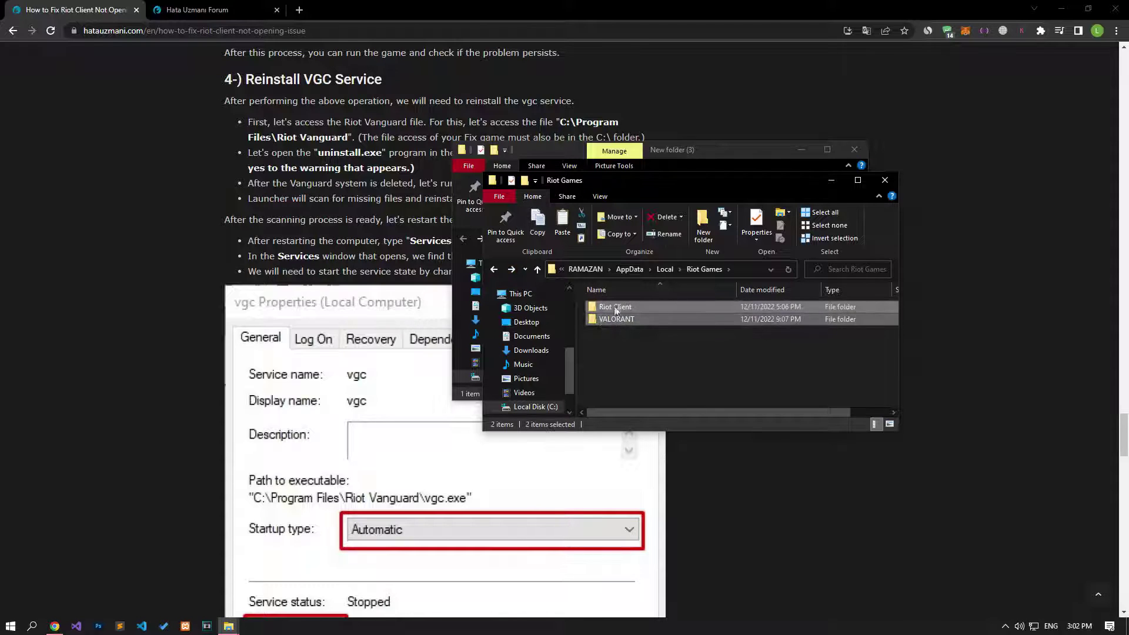
pyautogui.rightClick(629, 310)
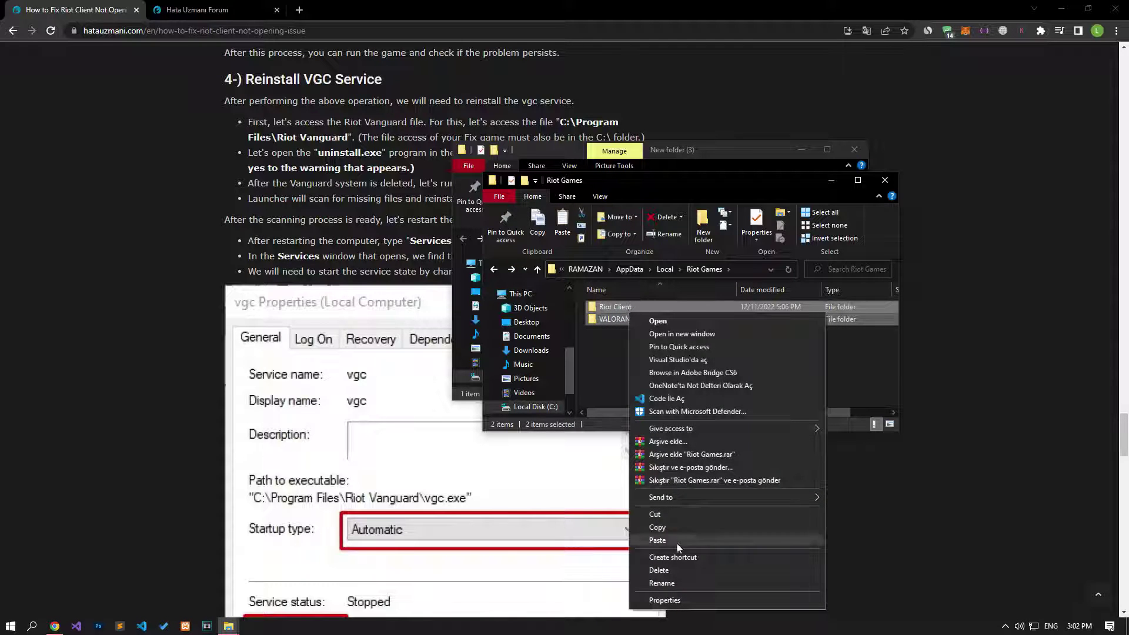
pyautogui.click(667, 569)
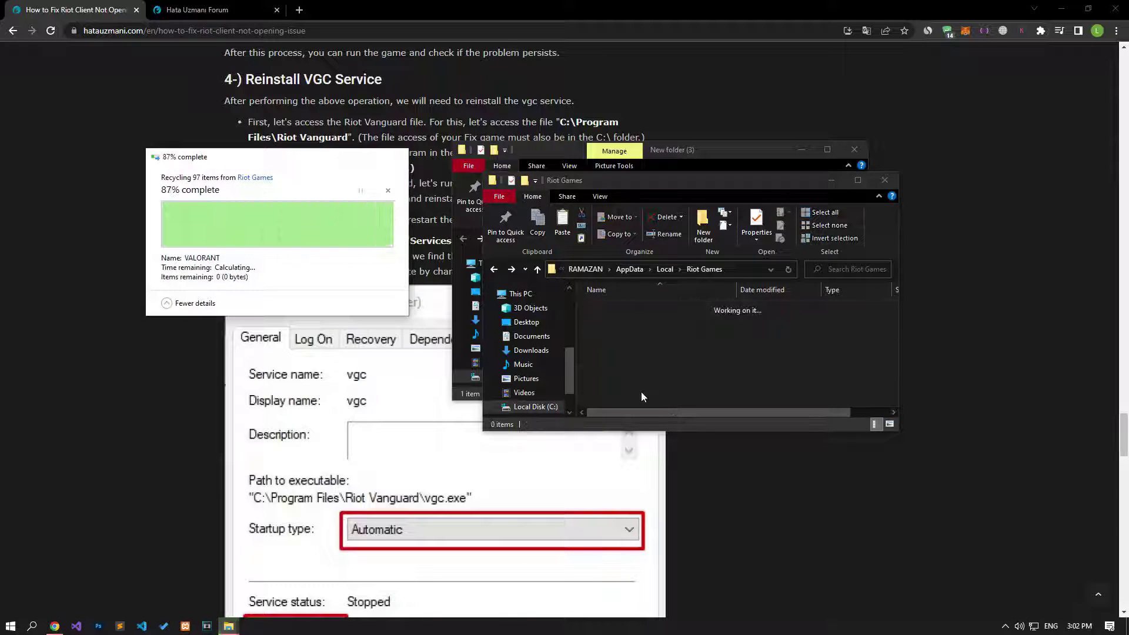
pyautogui.click(885, 180)
pyautogui.click(592, 290)
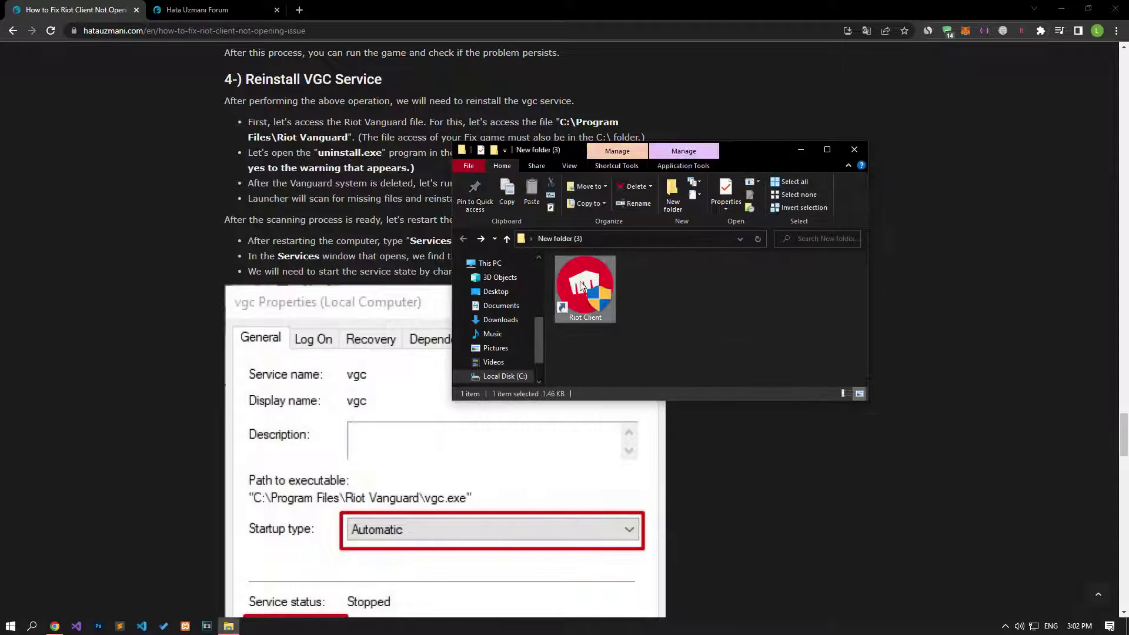
pyautogui.doubleClick(591, 290)
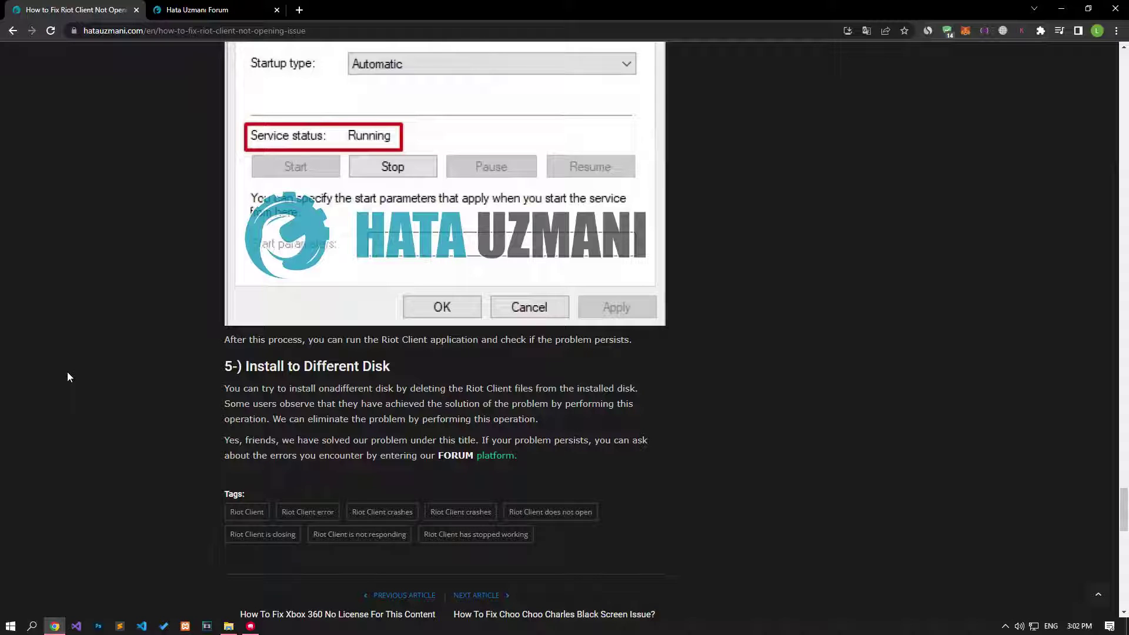
# Switch to the Hata Uzmanı Forum tab in Chrome.
pyautogui.click(199, 9)
# Start a new thread with Post thread... on the Hata Uzmanı Forum.
pyautogui.click(881, 172)
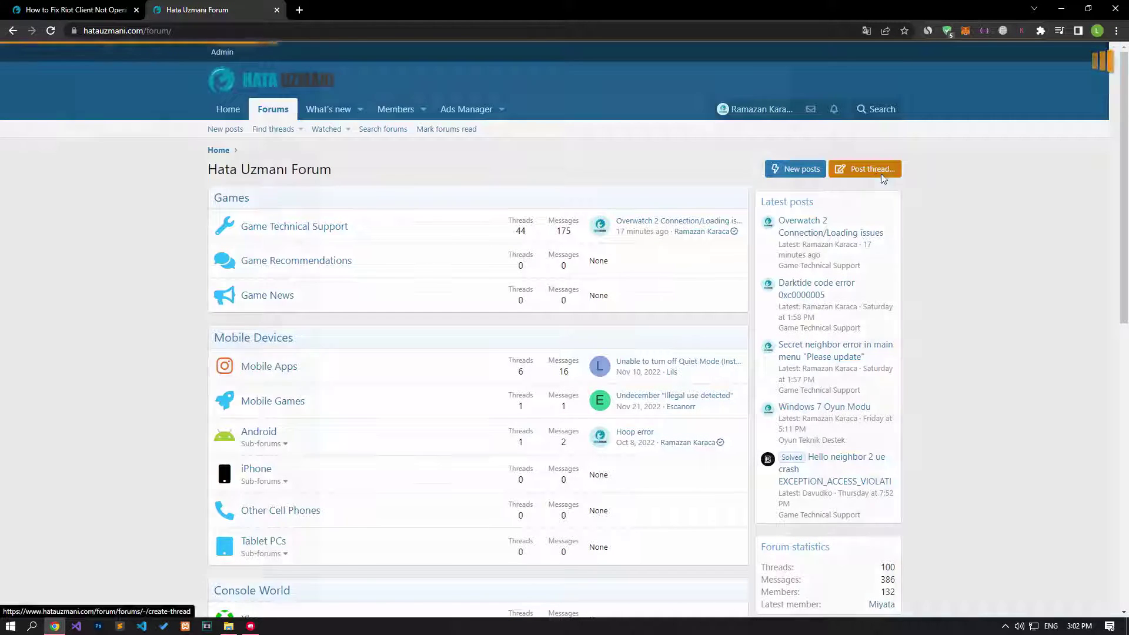